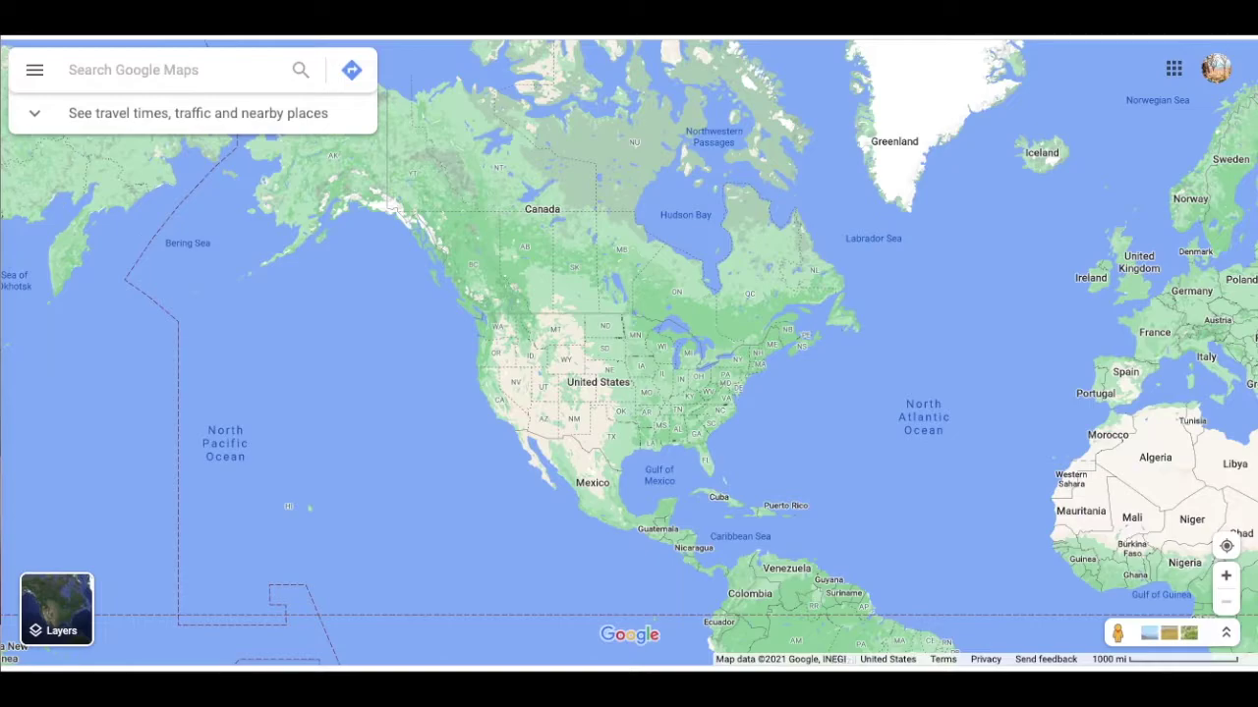
From the side menu, go to Your places and its Maps list to create a new blank map.
{"action": "left_click", "coordinate": [35, 71]}
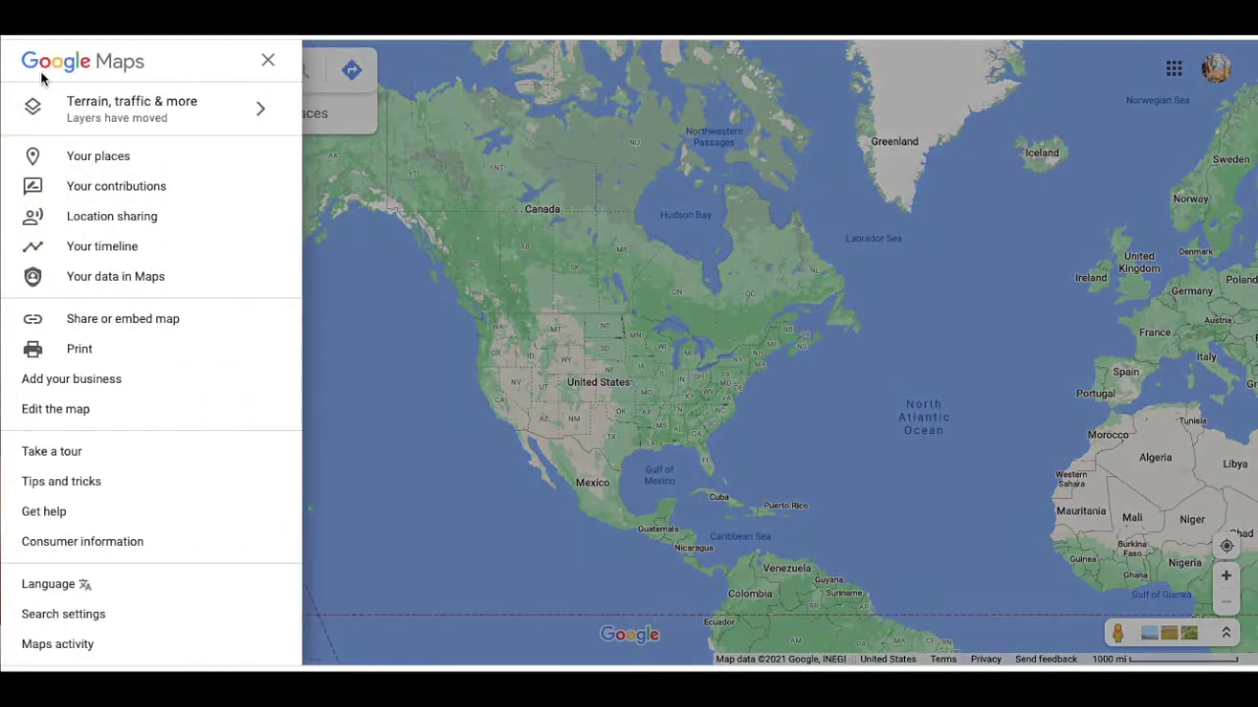
{"action": "left_click", "coordinate": [104, 162]}
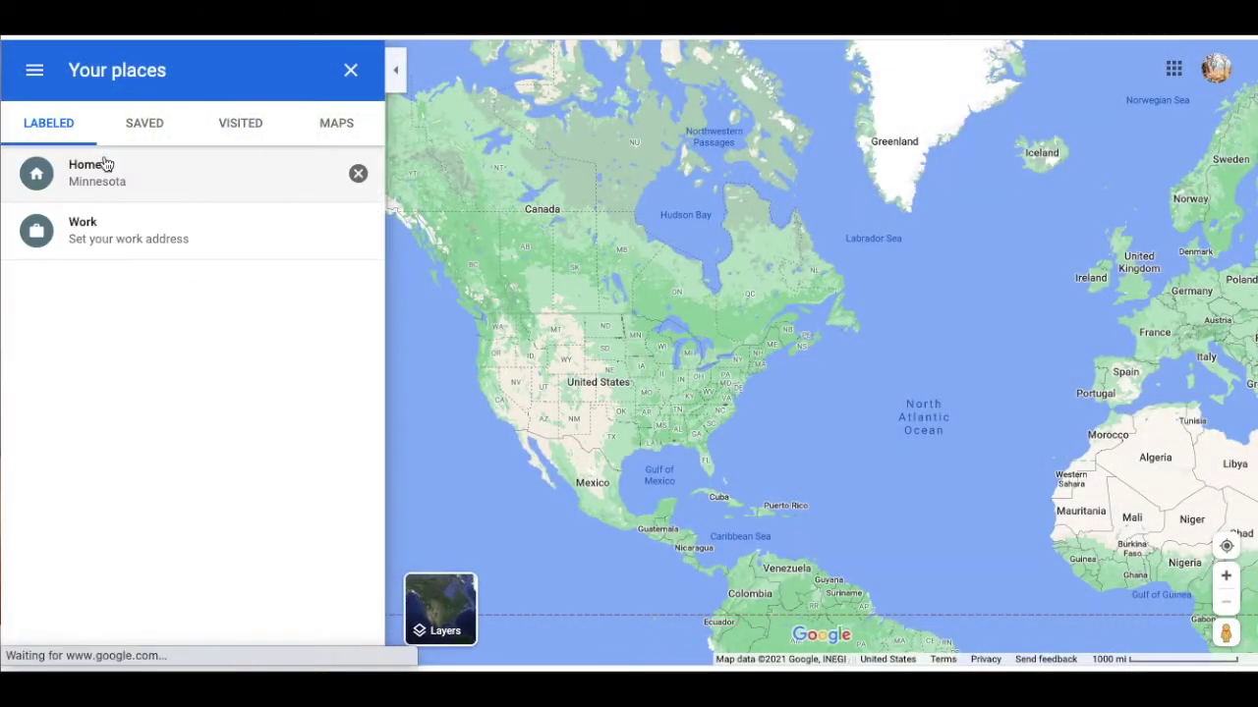
{"action": "left_click", "coordinate": [334, 131]}
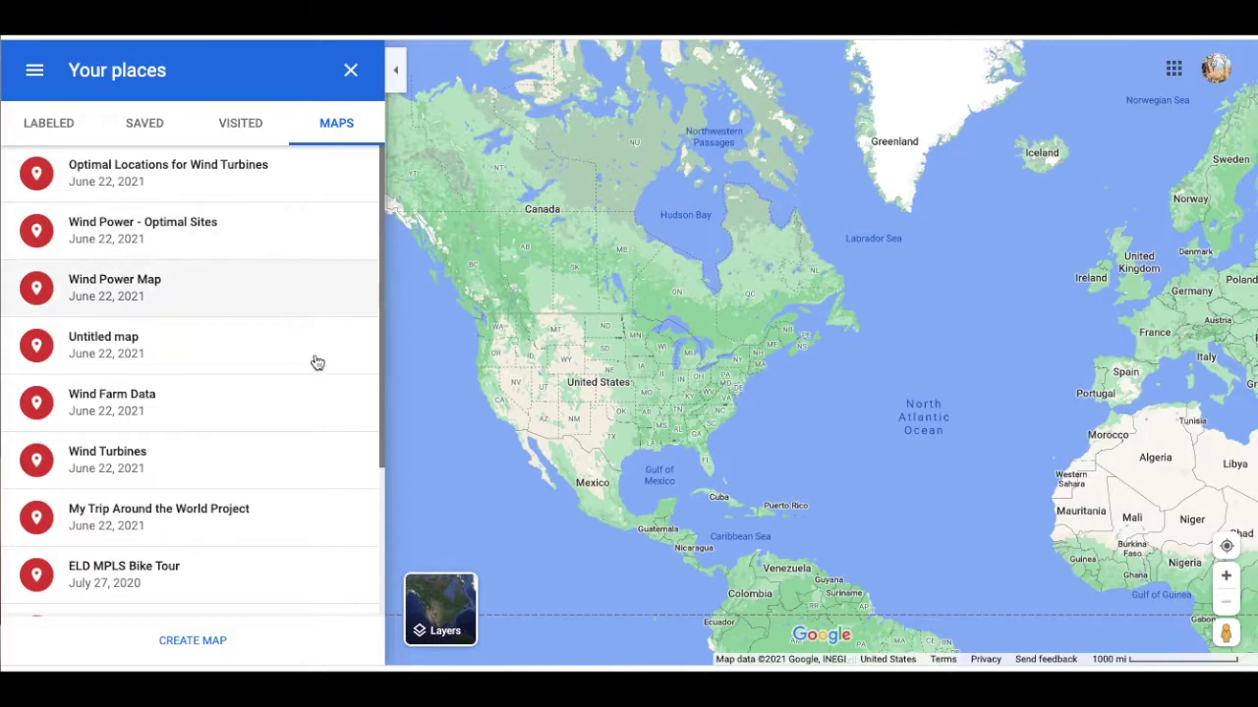
{"action": "scroll", "coordinate": [197, 396], "scroll_direction": "down", "scroll_amount": 3}
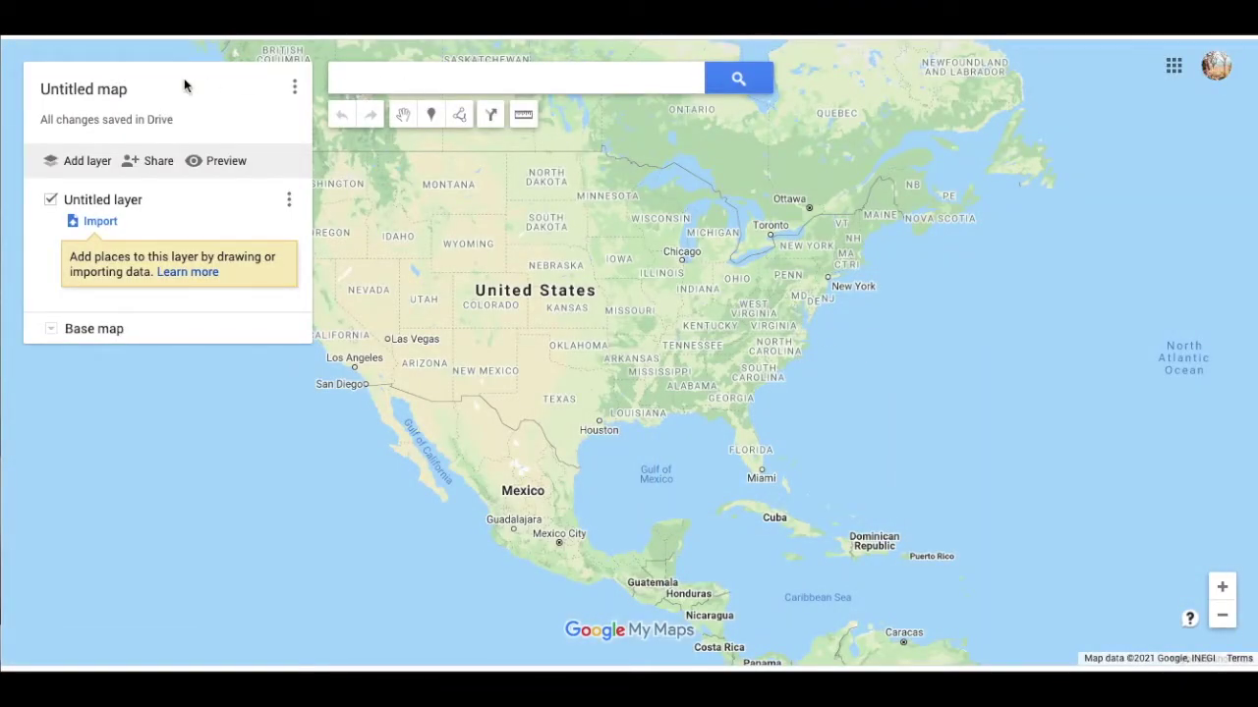
Enter the map title 'Optimal Locations for Wind Turbines' in the title dialog.
{"action": "left_click", "coordinate": [107, 95]}
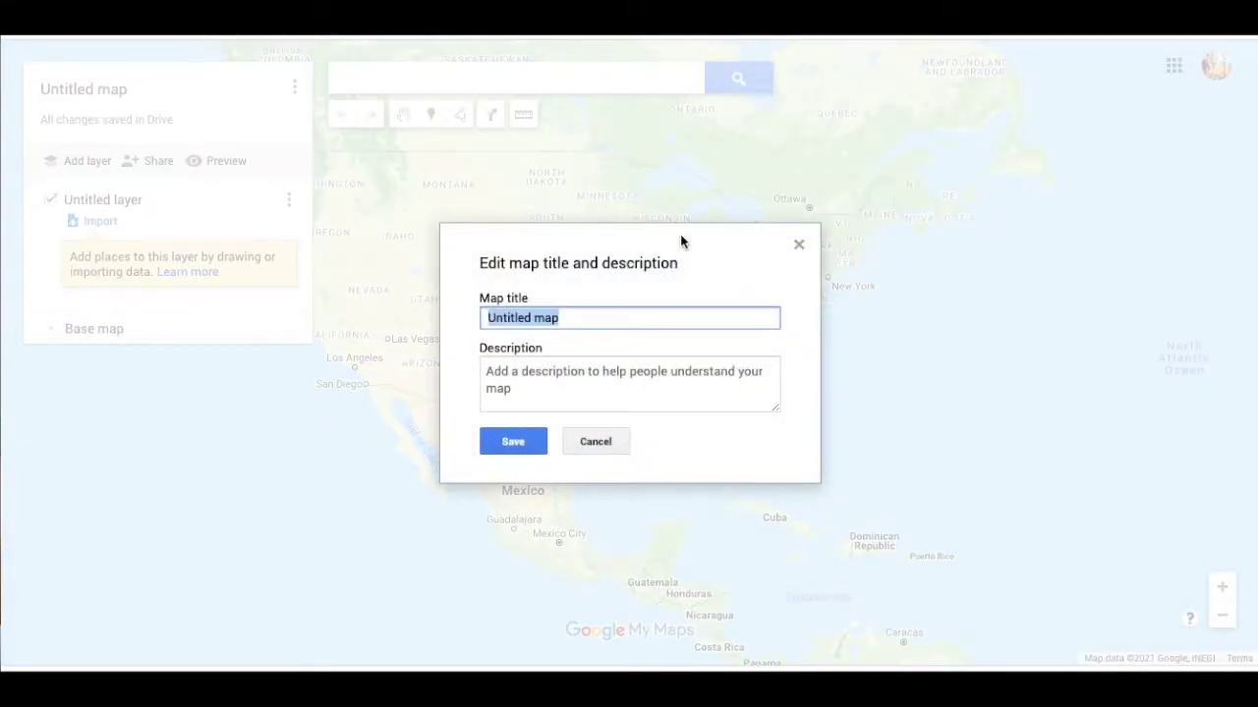
{"action": "type", "text": "Opt"}
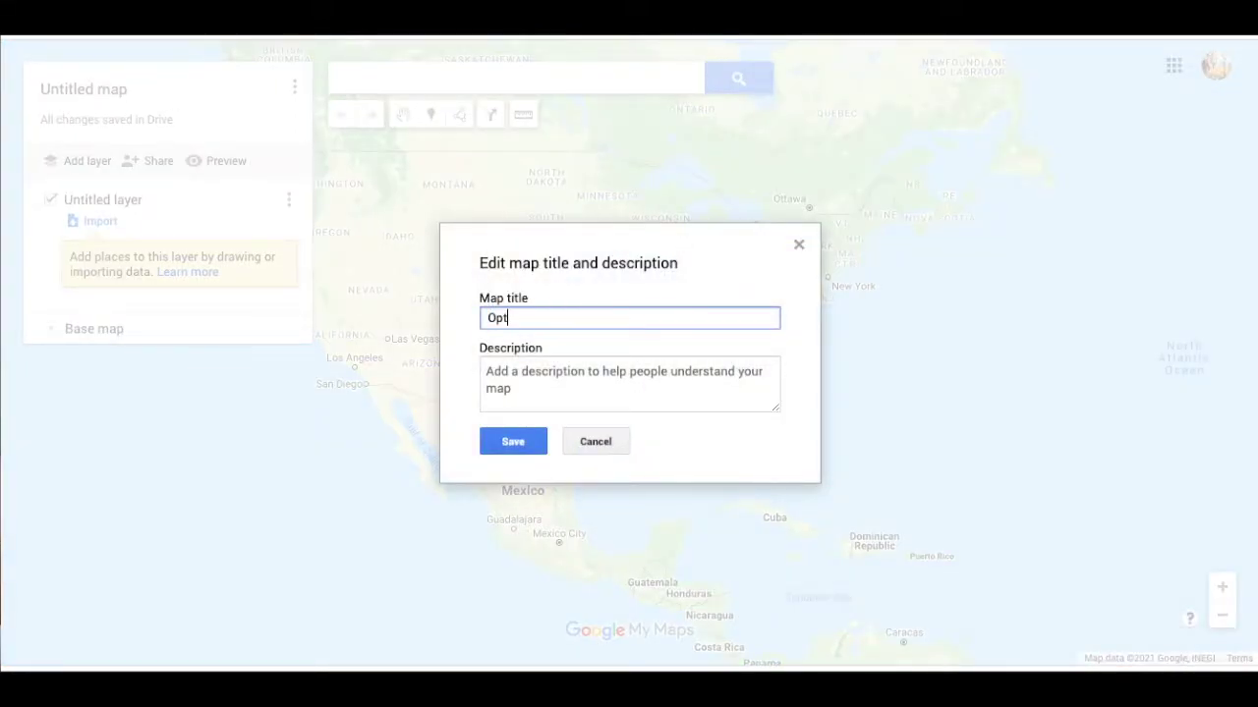
{"action": "type", "text": "imal Locations for Wind"}
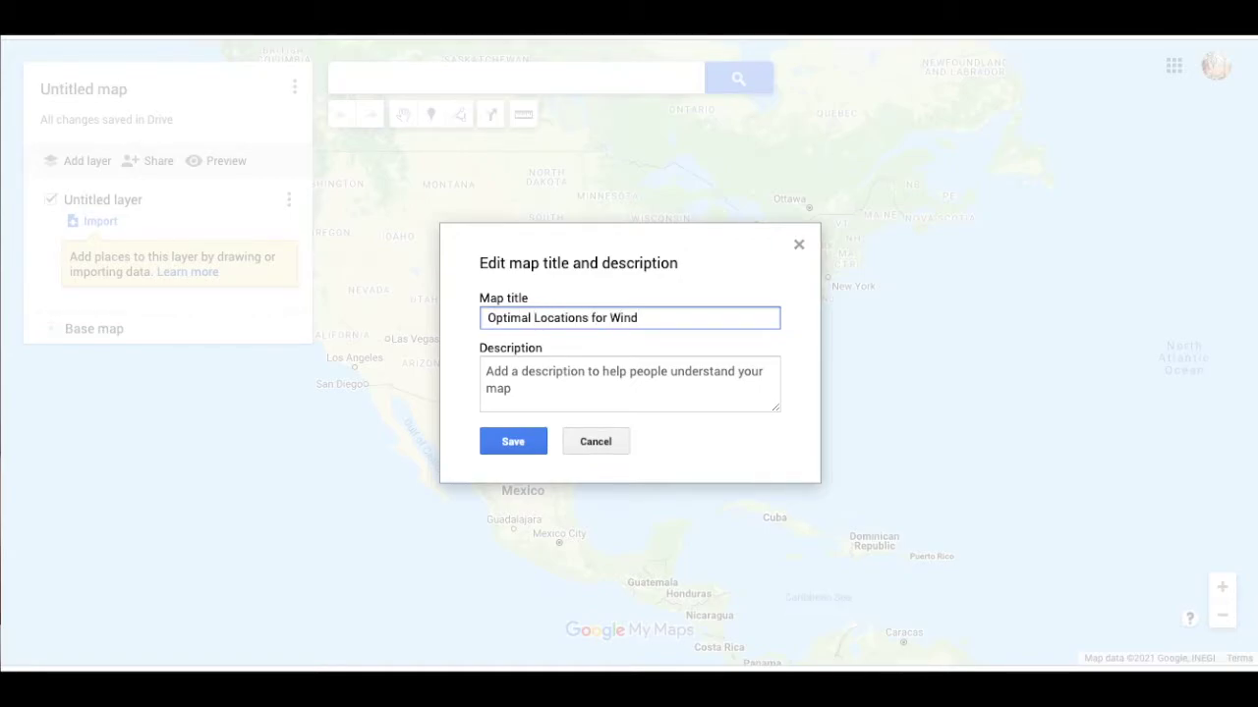
{"action": "type", "text": " Turbines"}
{"action": "left_click", "coordinate": [617, 372]}
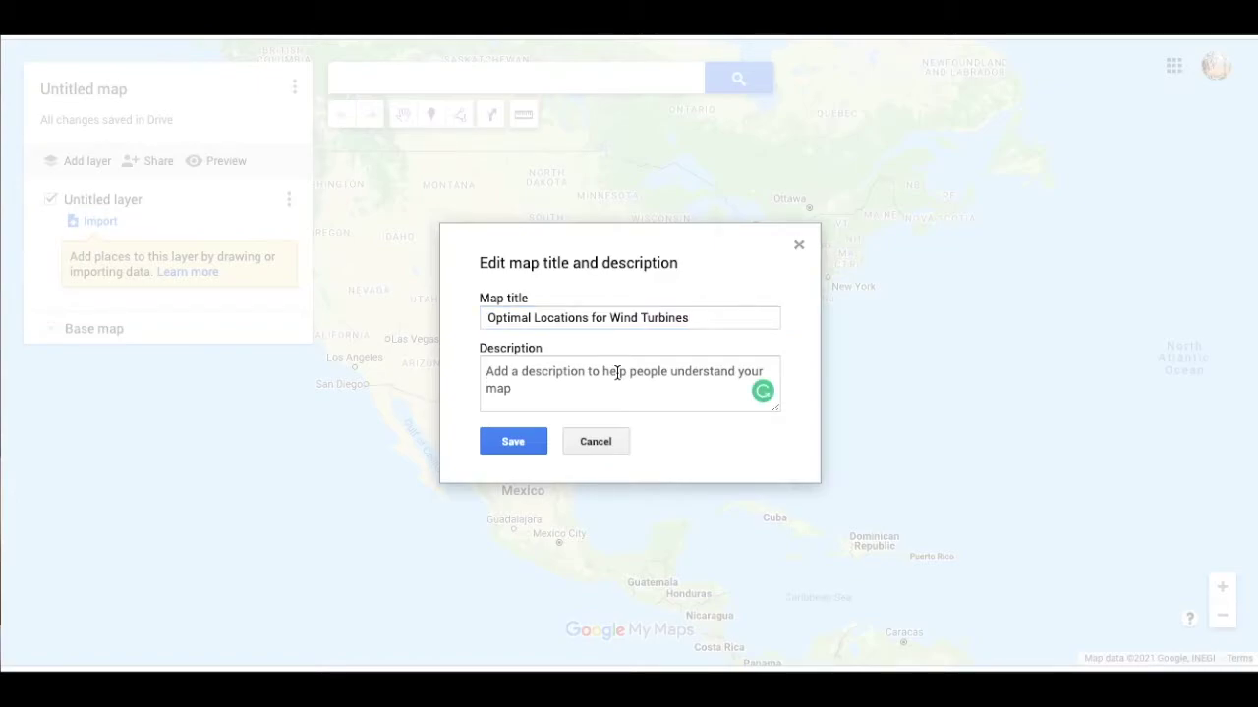
Describe the map's climate- and landscape-based turbine sites, animation and user guide, then save.
{"action": "type", "text": "This map includes "}
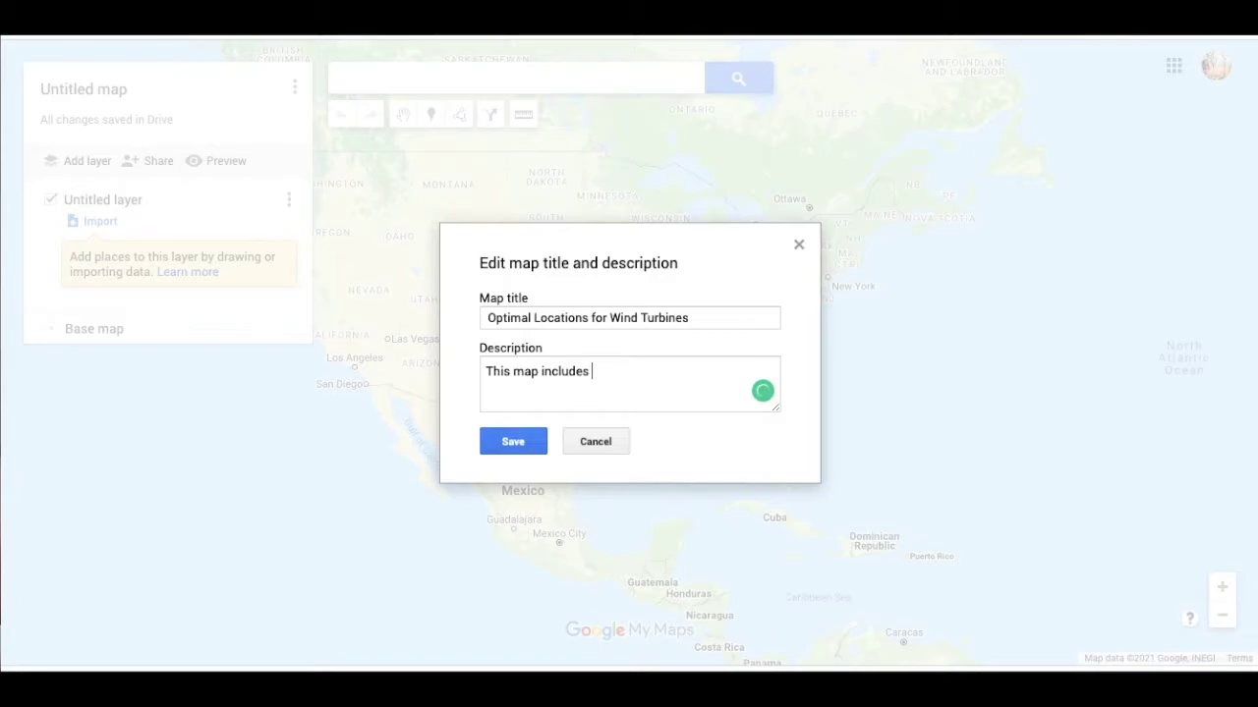
{"action": "type", "text": "suitab"}
{"action": "type", "text": "turbine sites"}
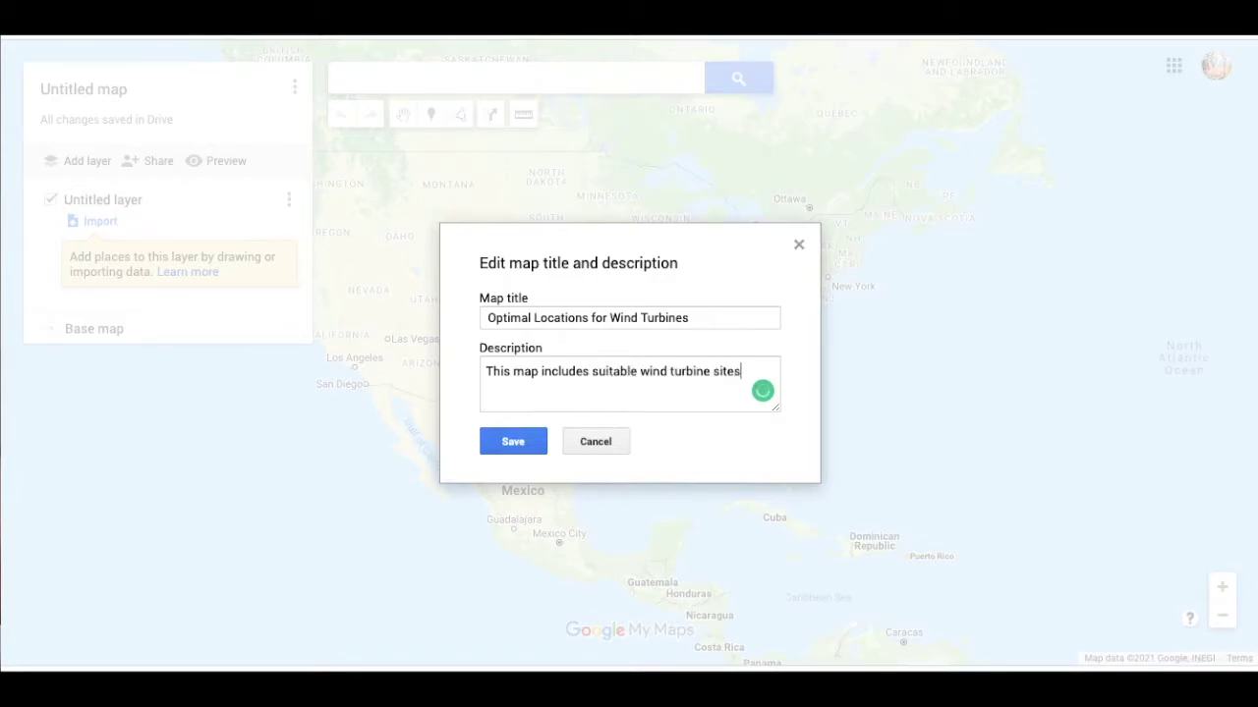
{"action": "type", "text": " based on climate and landscape"}
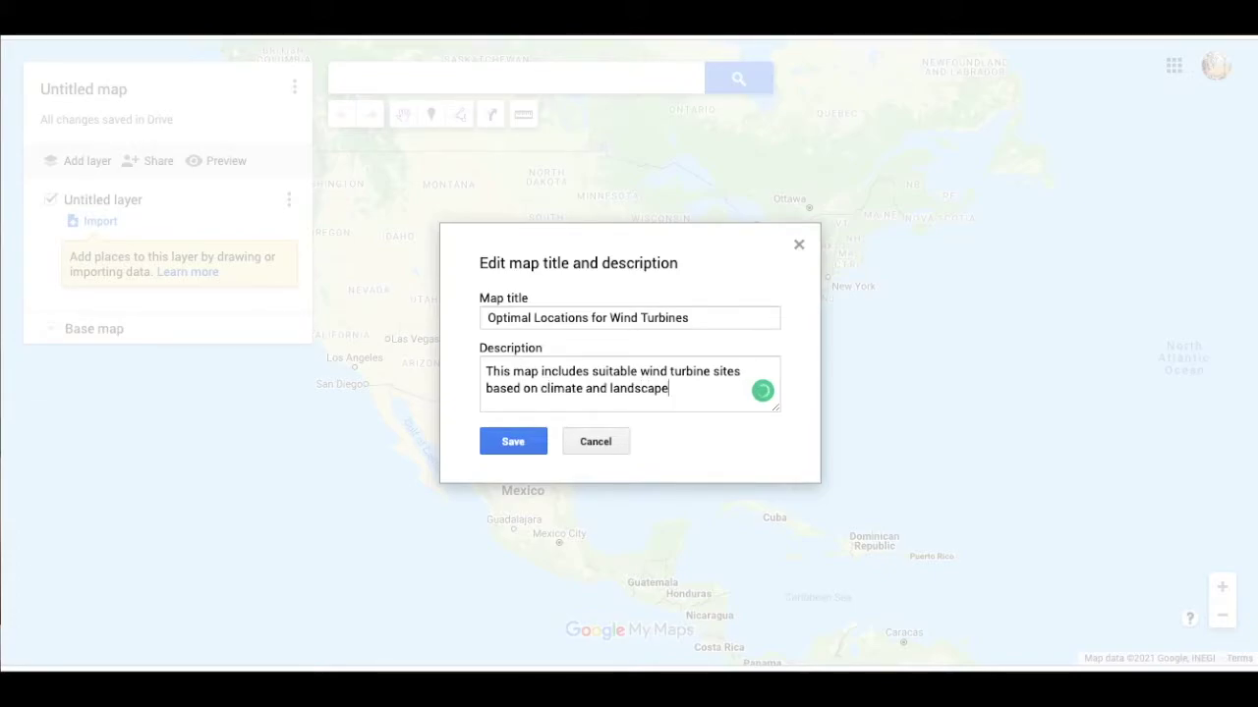
{"action": "type", "text": ". It also includes a link to "}
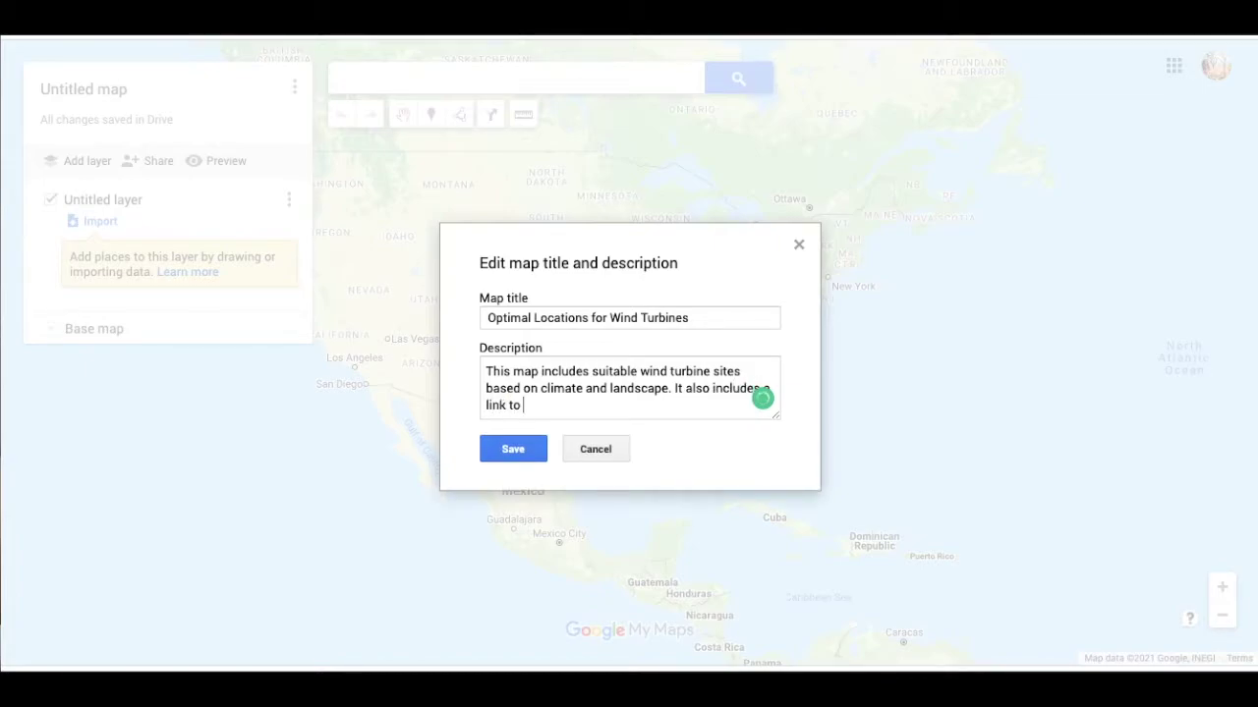
{"action": "type", "text": "an animation and a user guide."}
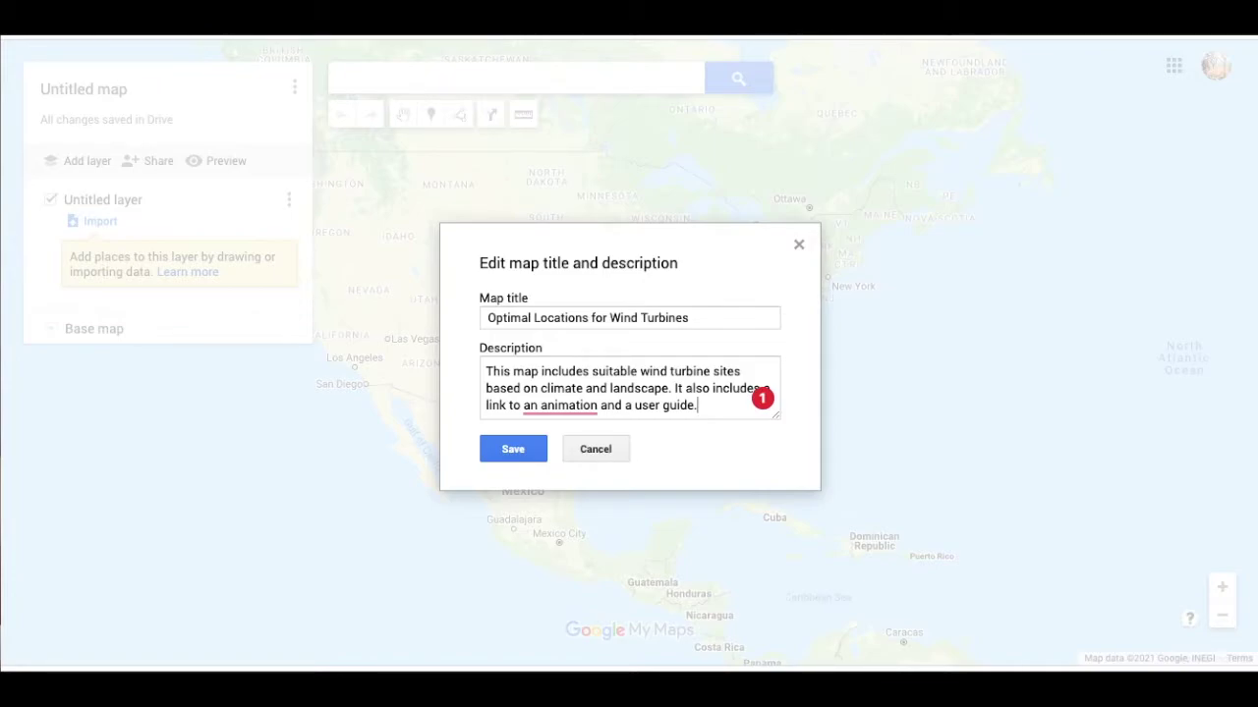
{"action": "mouse_move", "coordinate": [542, 403]}
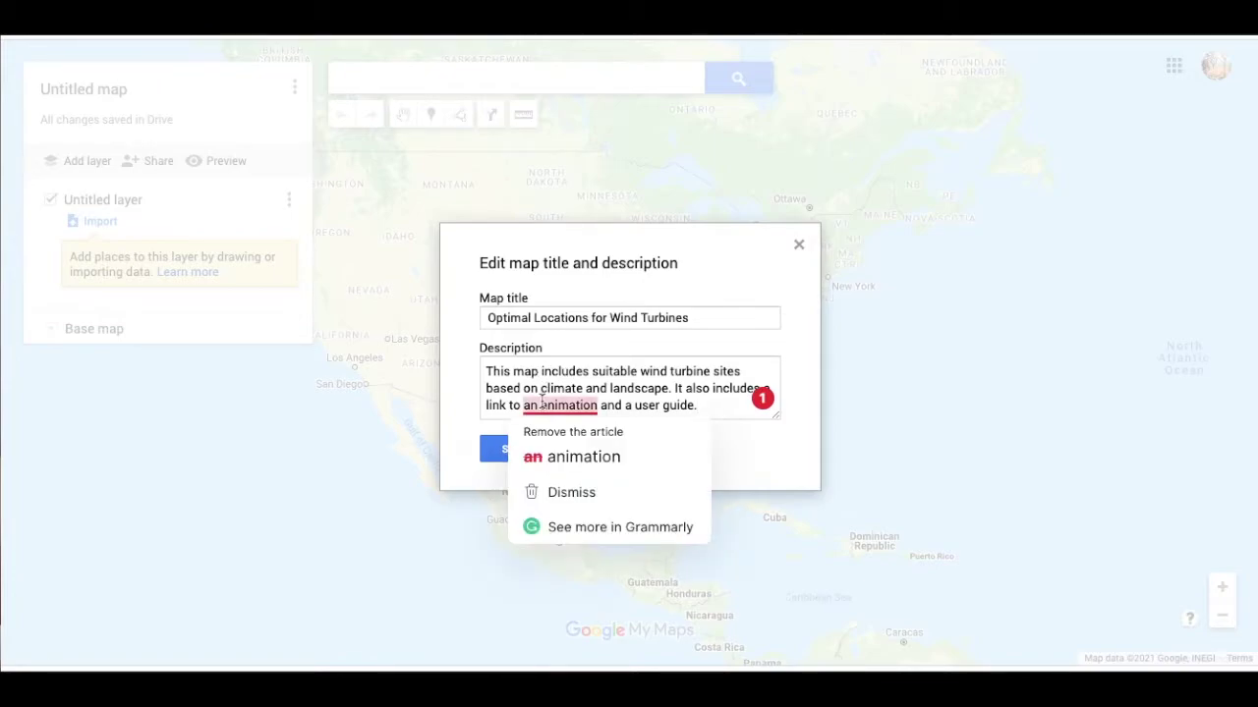
{"action": "left_click", "coordinate": [584, 457]}
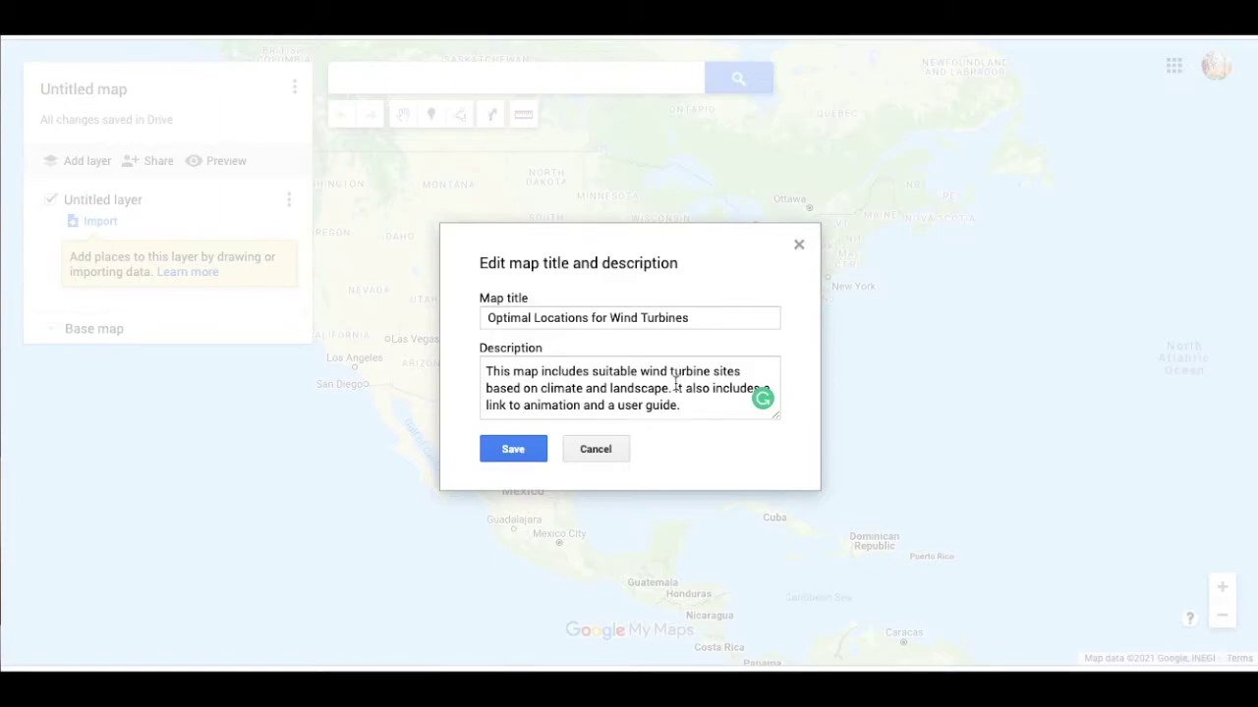
{"action": "left_click", "coordinate": [515, 449]}
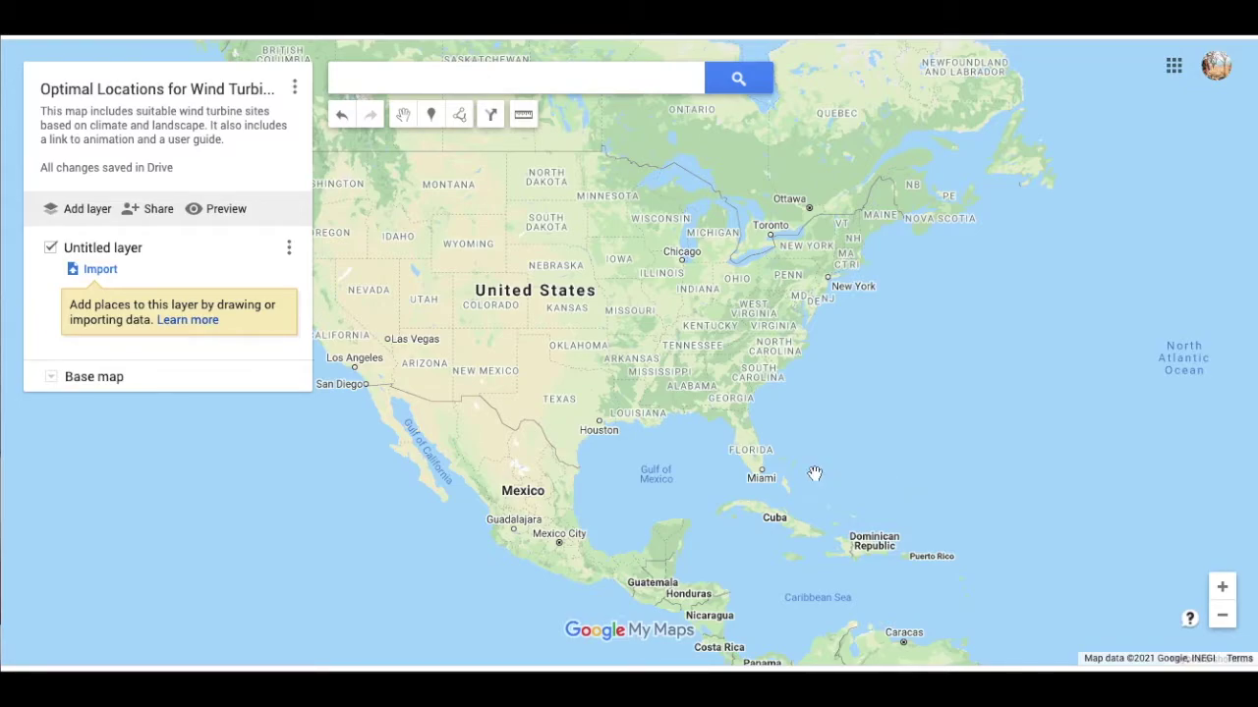
Zoom and pan the map to centre on southern Minnesota and western Wisconsin.
{"action": "scroll", "coordinate": [685, 322], "scroll_direction": "up", "scroll_amount": 3}
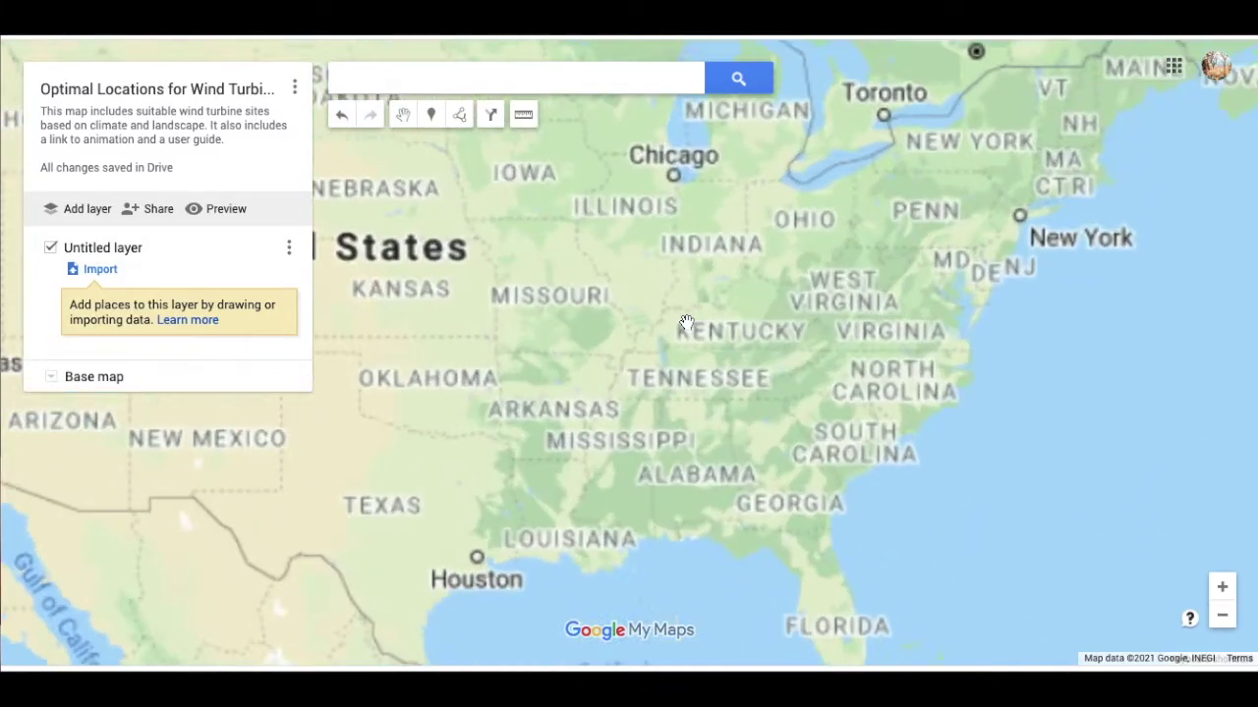
{"action": "mouse_move", "coordinate": [682, 329]}
{"action": "left_mouse_down"}
{"action": "mouse_move", "coordinate": [832, 515]}
{"action": "mouse_move", "coordinate": [895, 672]}
{"action": "left_mouse_up"}
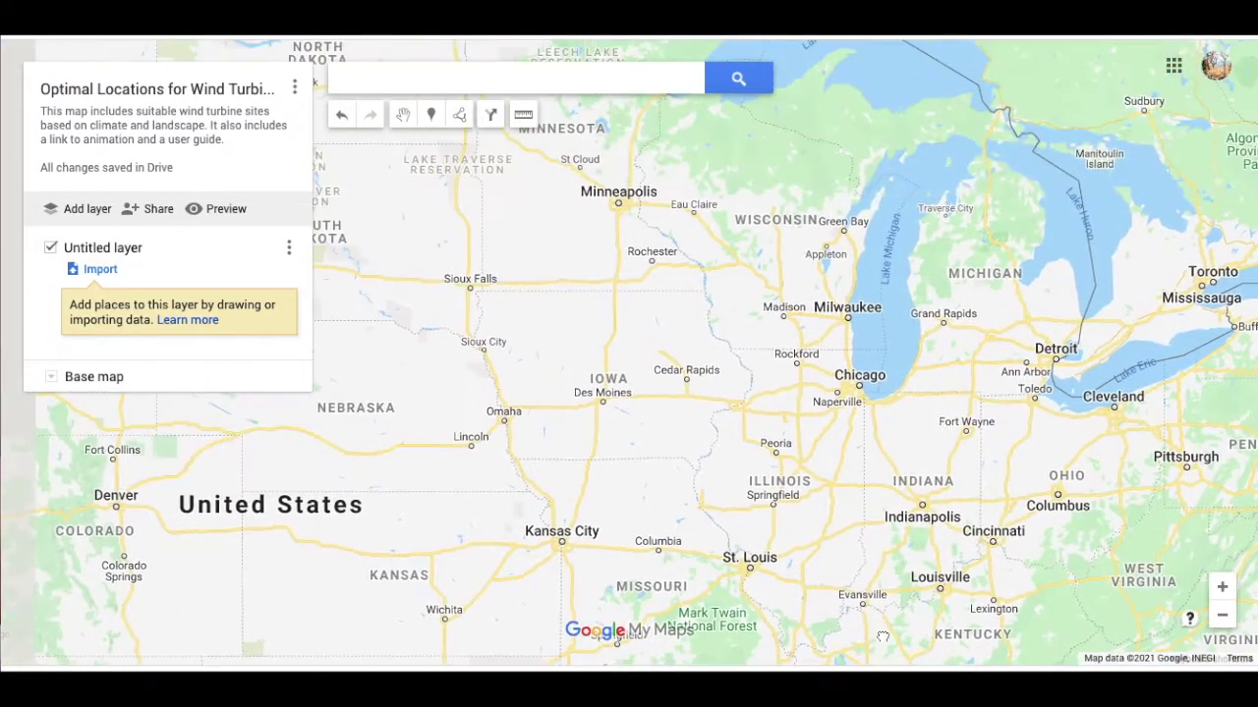
{"action": "mouse_move", "coordinate": [793, 381]}
{"action": "left_mouse_down"}
{"action": "mouse_move", "coordinate": [776, 468]}
{"action": "mouse_move", "coordinate": [891, 536]}
{"action": "left_mouse_up"}
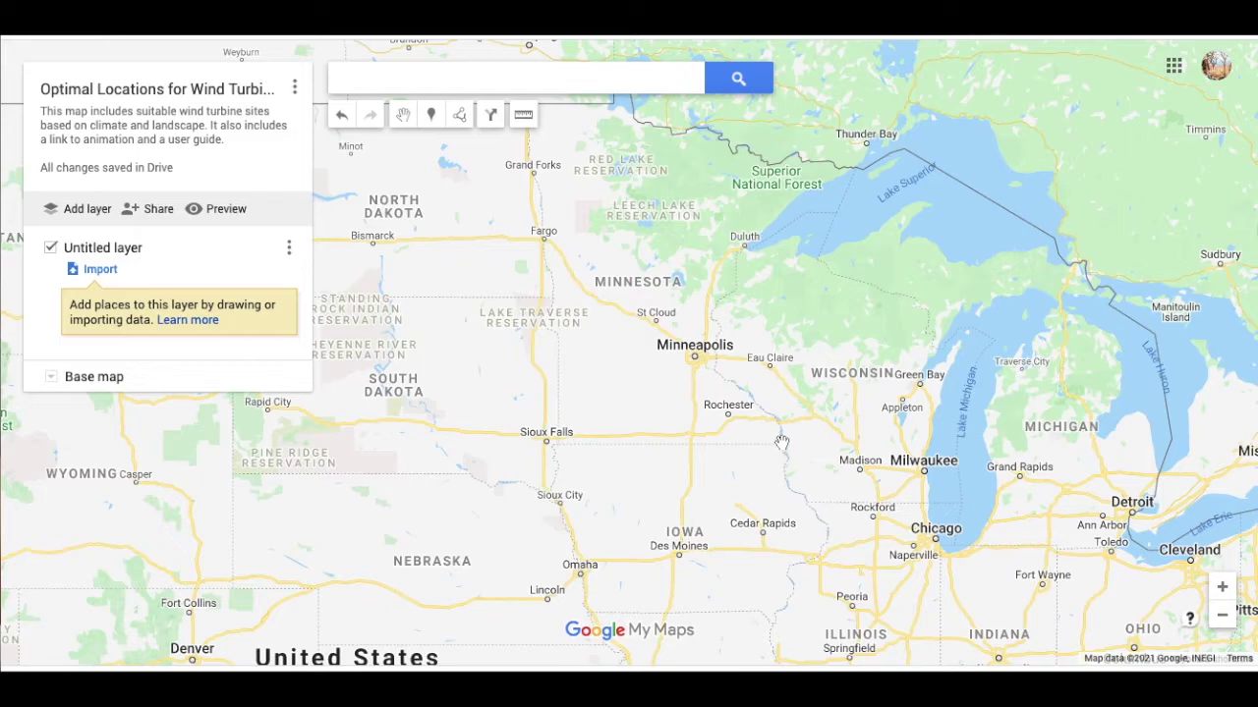
{"action": "left_click_drag", "start_coordinate": [782, 442], "coordinate": [798, 504]}
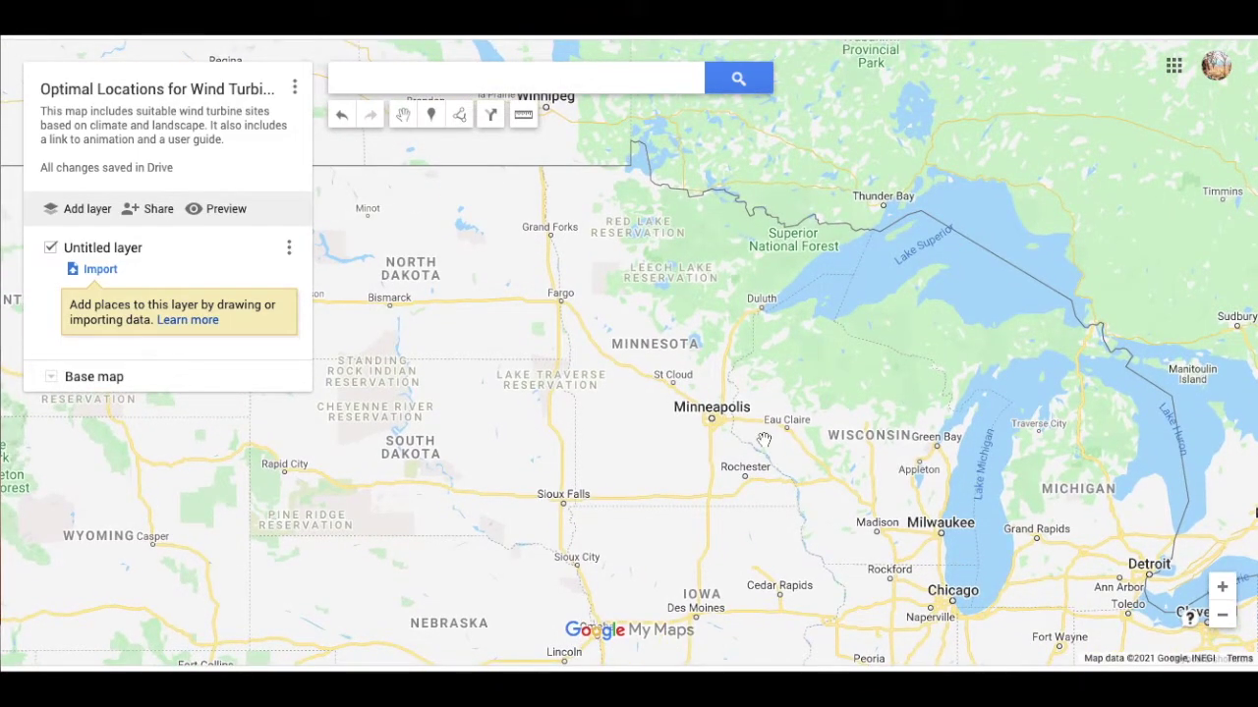
{"action": "scroll", "coordinate": [764, 439], "scroll_direction": "up", "scroll_amount": 2}
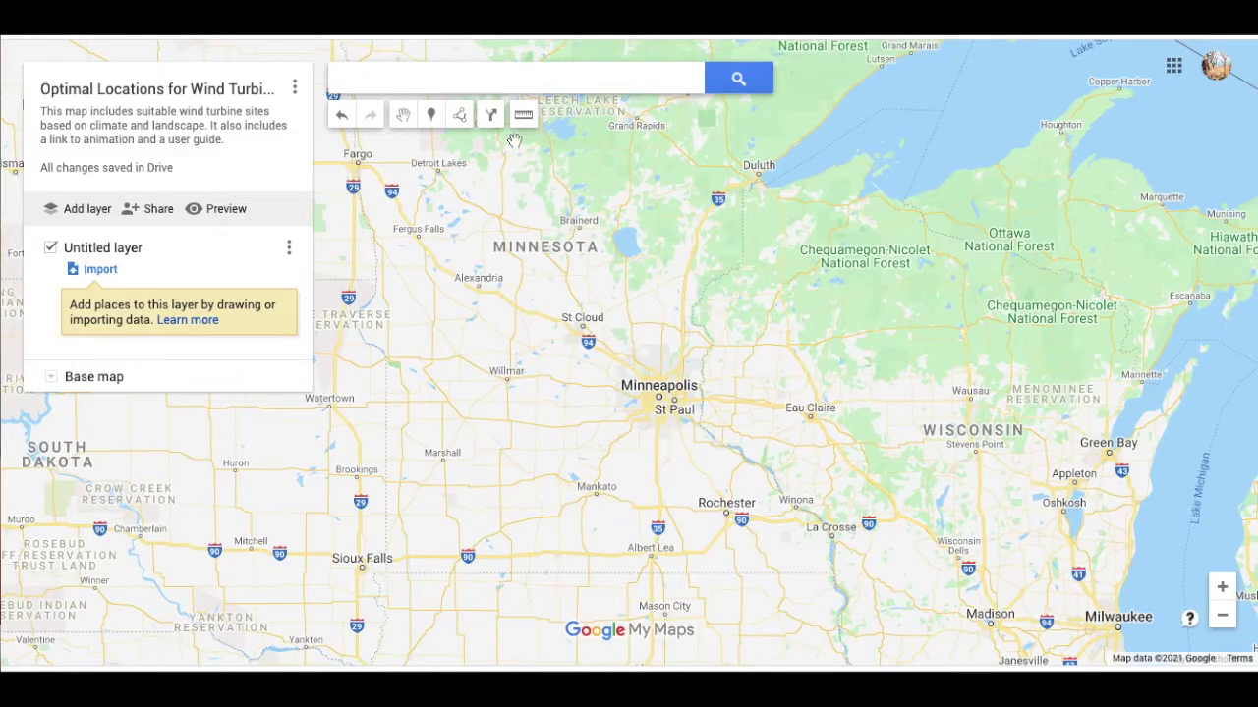
Draw a closed polygon over southern Minnesota through Brookings, Sioux Falls, Albert Lea and Mankato.
{"action": "left_click", "coordinate": [461, 117]}
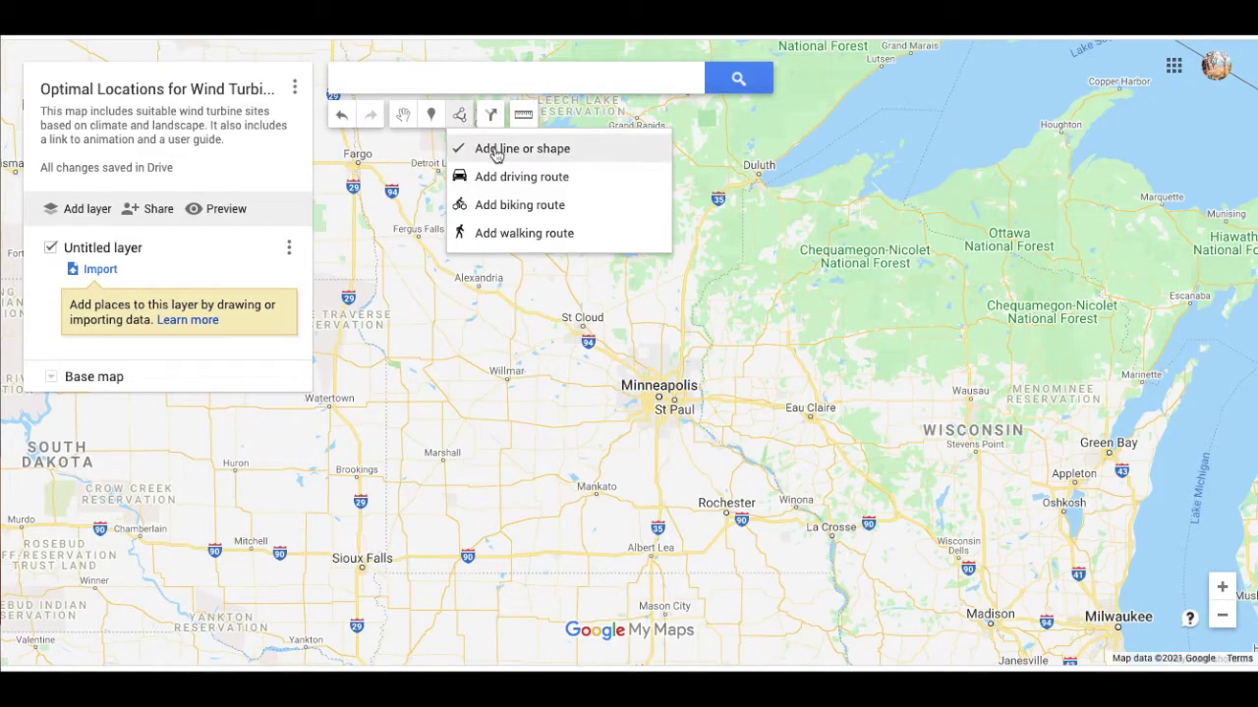
{"action": "left_click", "coordinate": [494, 148]}
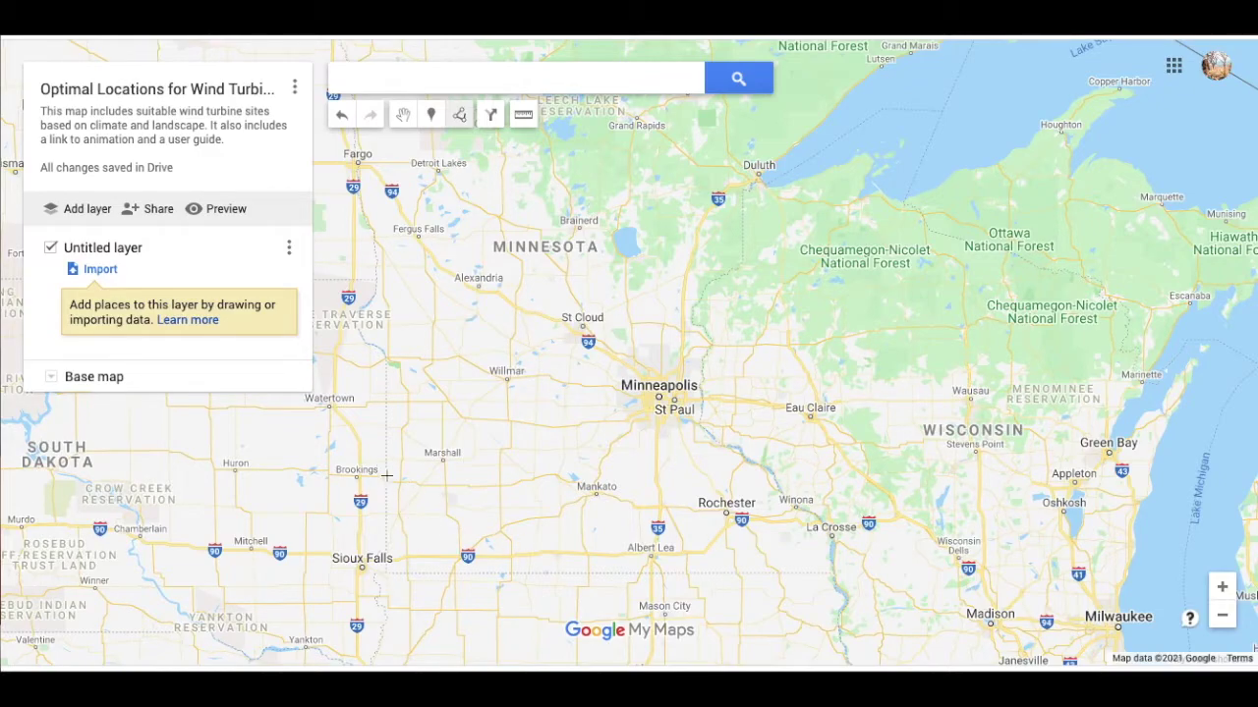
{"action": "left_click", "coordinate": [384, 471]}
{"action": "left_click", "coordinate": [384, 539]}
{"action": "left_click", "coordinate": [475, 540]}
{"action": "left_click", "coordinate": [598, 542]}
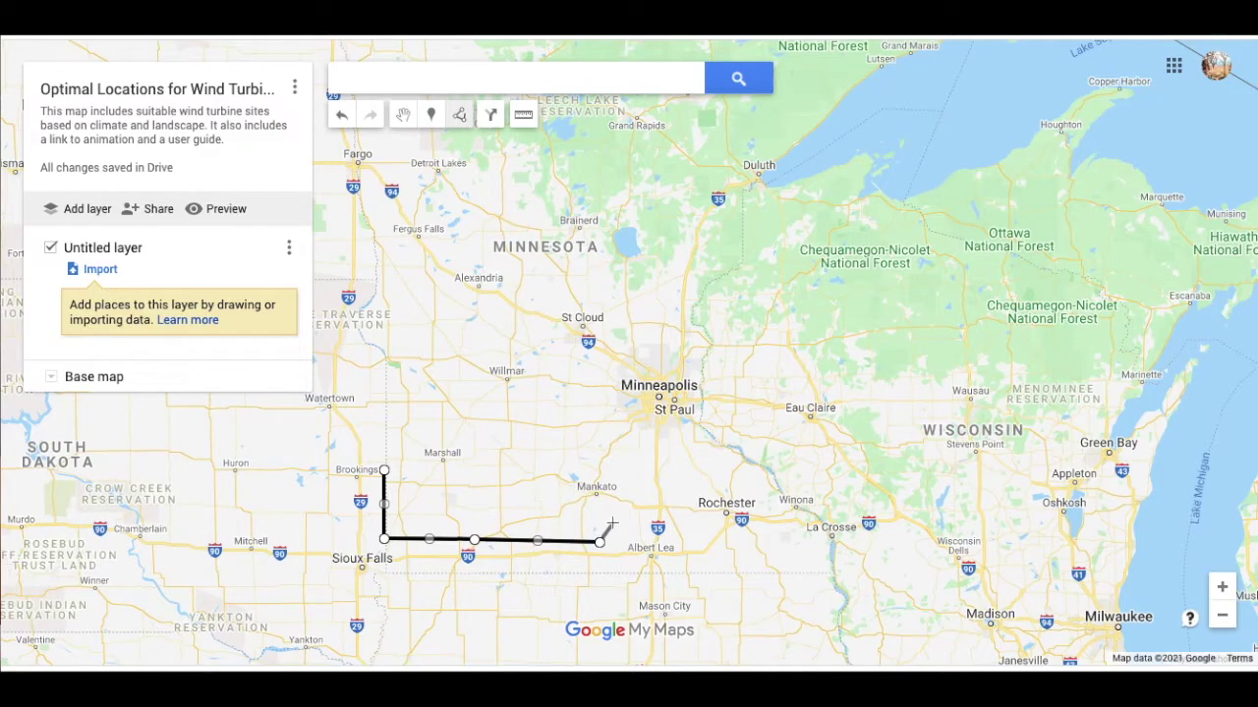
{"action": "left_click", "coordinate": [612, 524]}
{"action": "left_click", "coordinate": [556, 501]}
{"action": "left_click", "coordinate": [469, 480]}
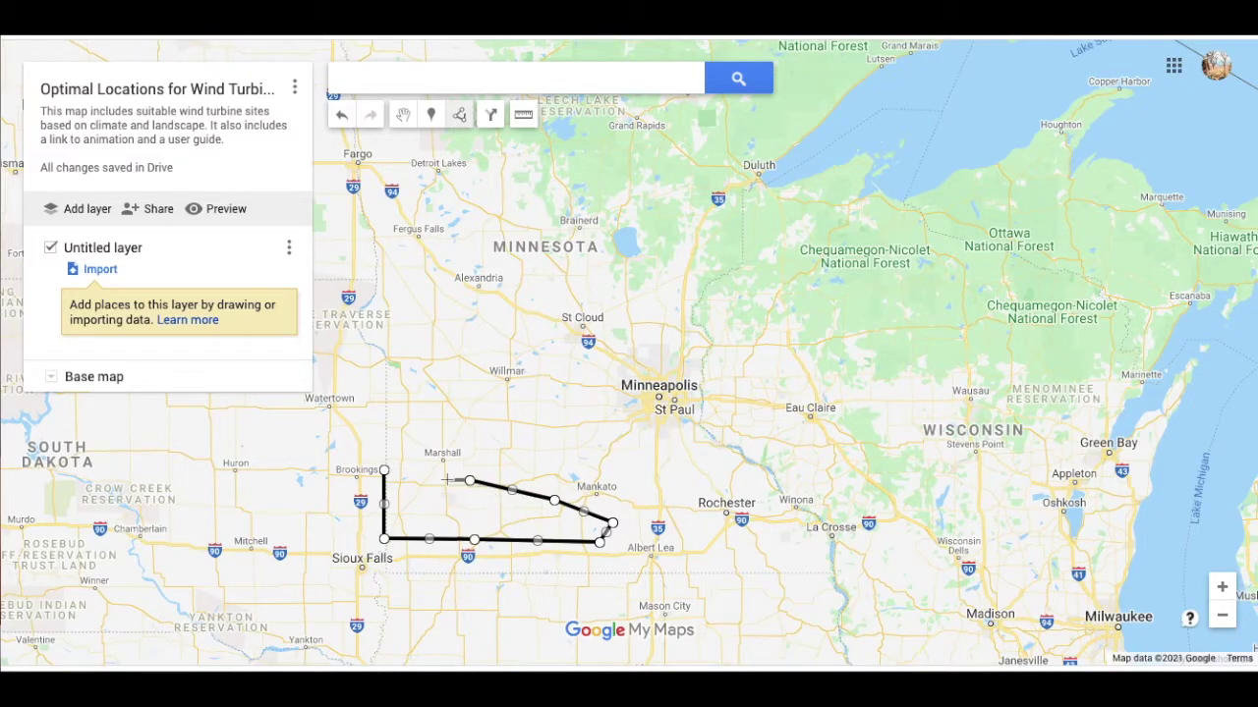
{"action": "left_click", "coordinate": [385, 473]}
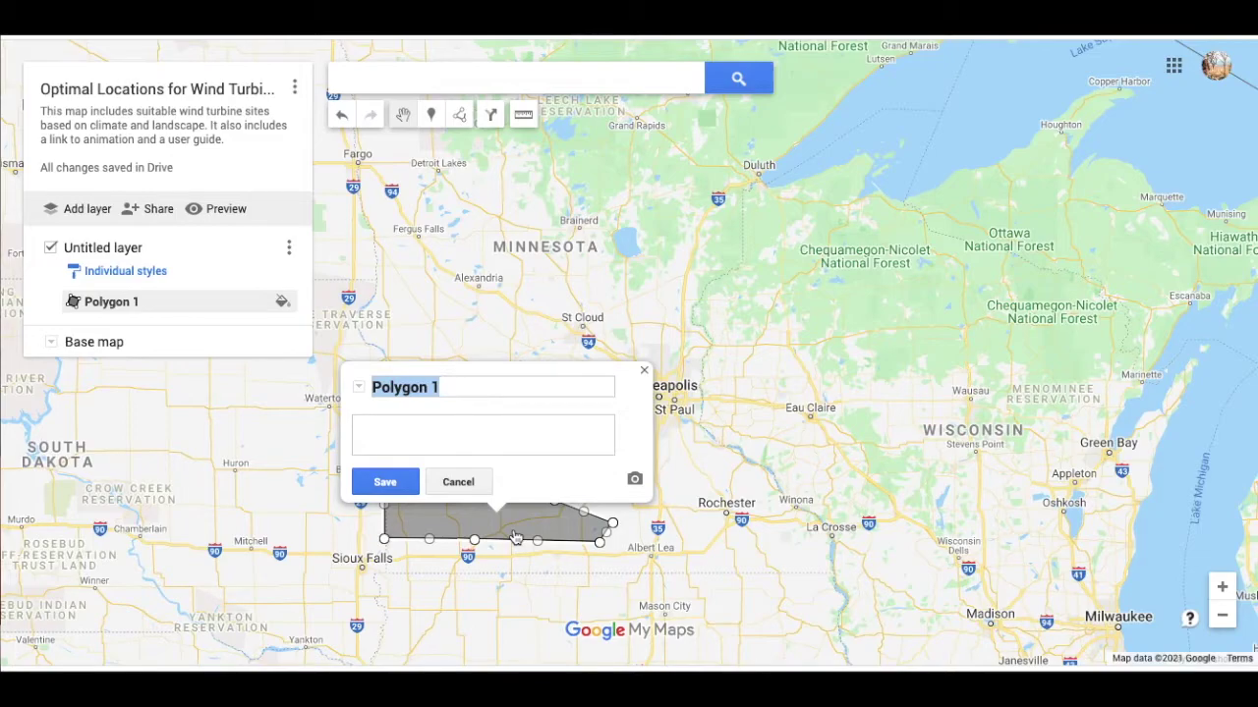
Name the polygon 'Southern MN Wind Power Site', describing open fields, few obstacles and high wind.
{"action": "type", "text": "Southern M"}
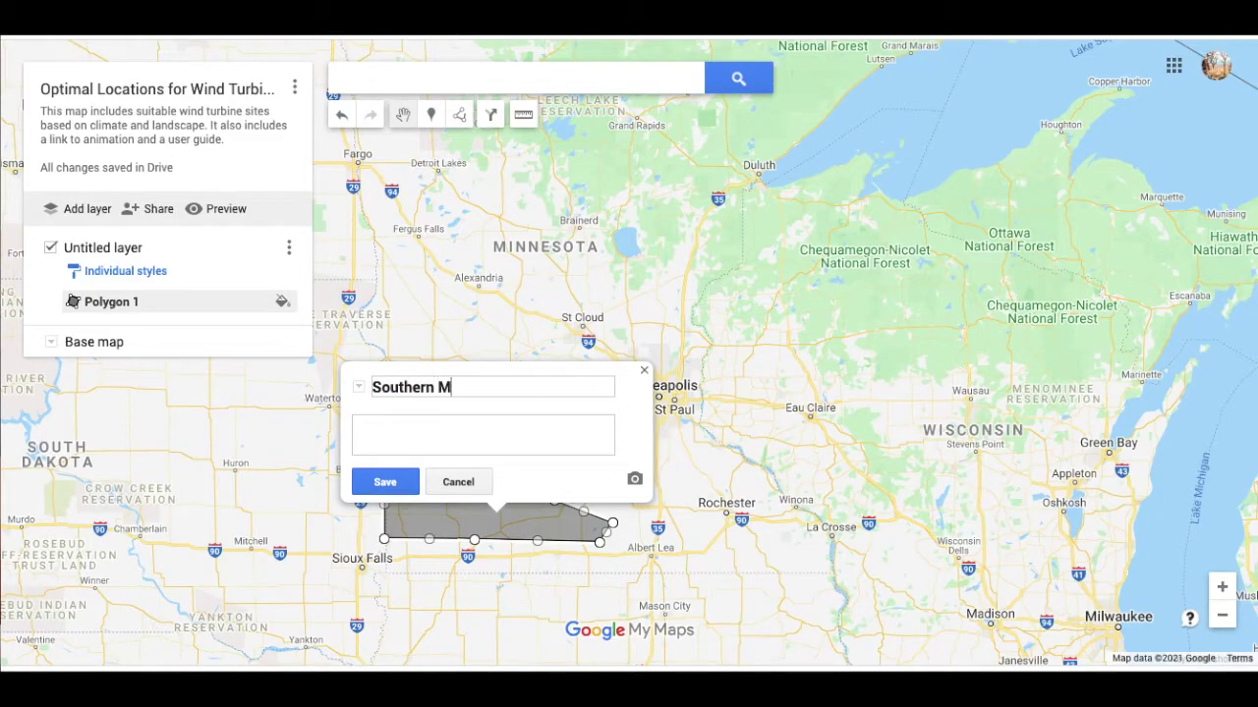
{"action": "type", "text": "N Wind Site"}
{"action": "left_click", "coordinate": [505, 388]}
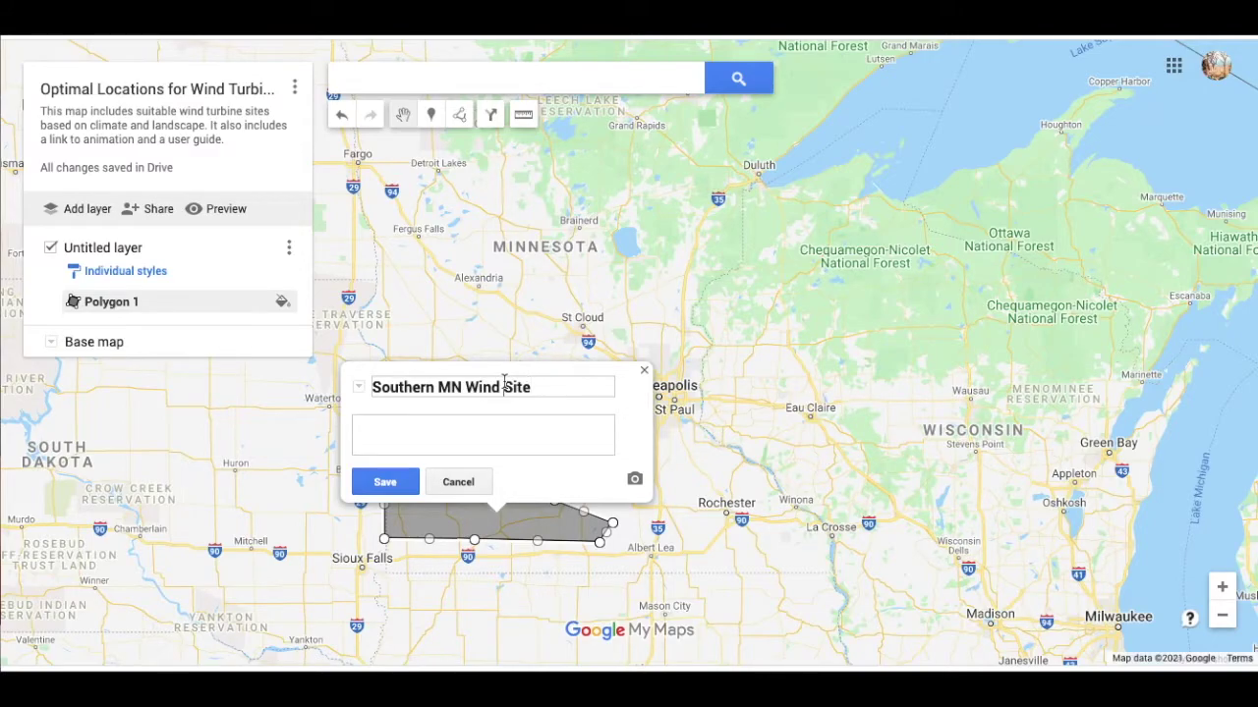
{"action": "type", "text": "Power"}
{"action": "type", "text": "So"}
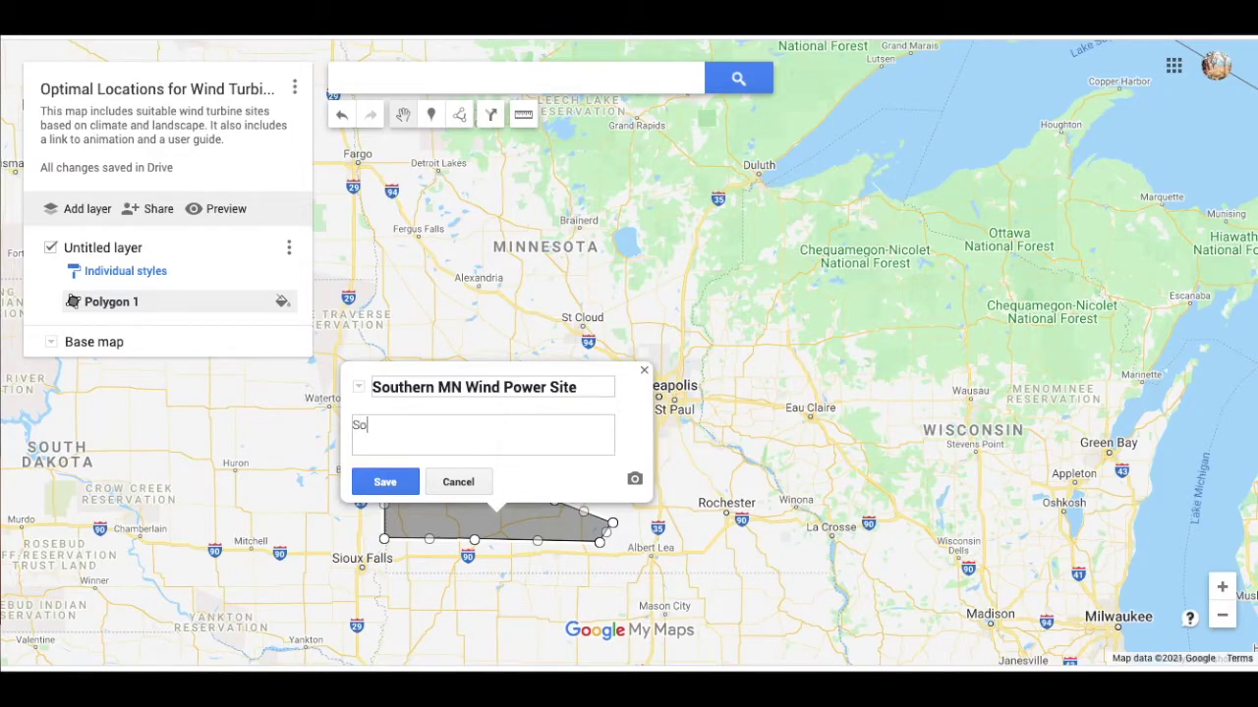
{"action": "type", "text": "uthern Minnesota is spaci"}
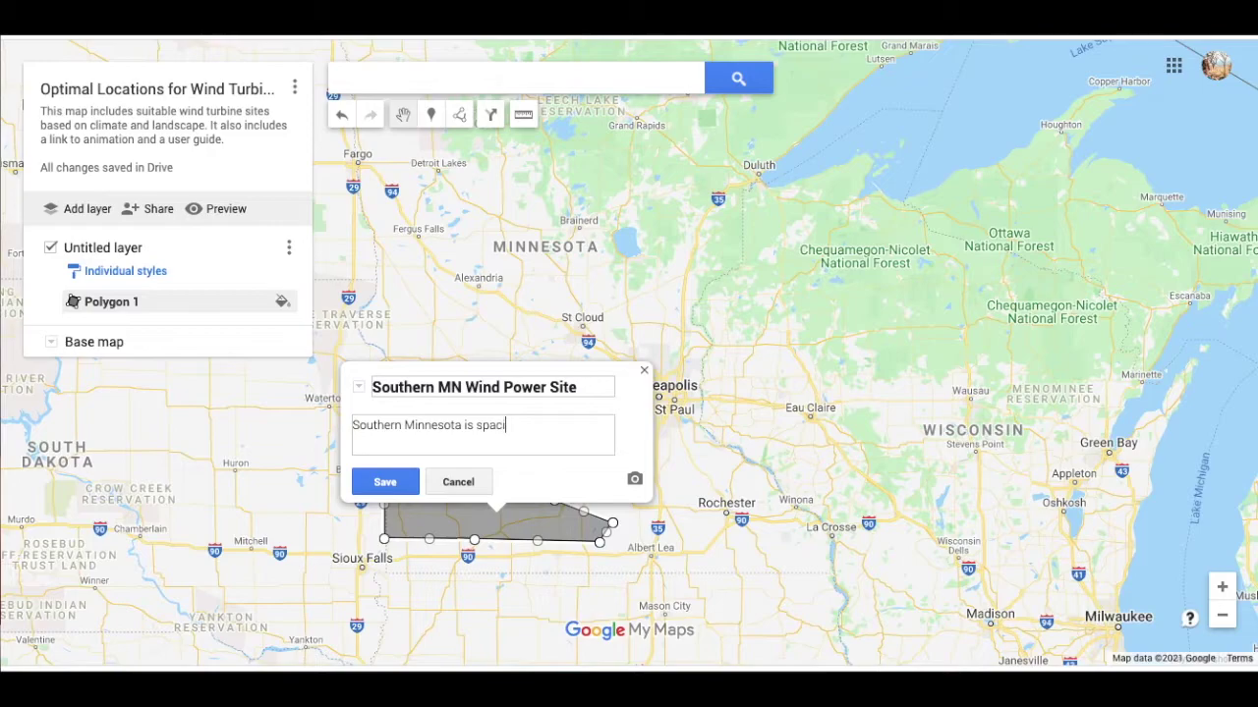
{"action": "type", "text": "ous with iwide open fields, few"}
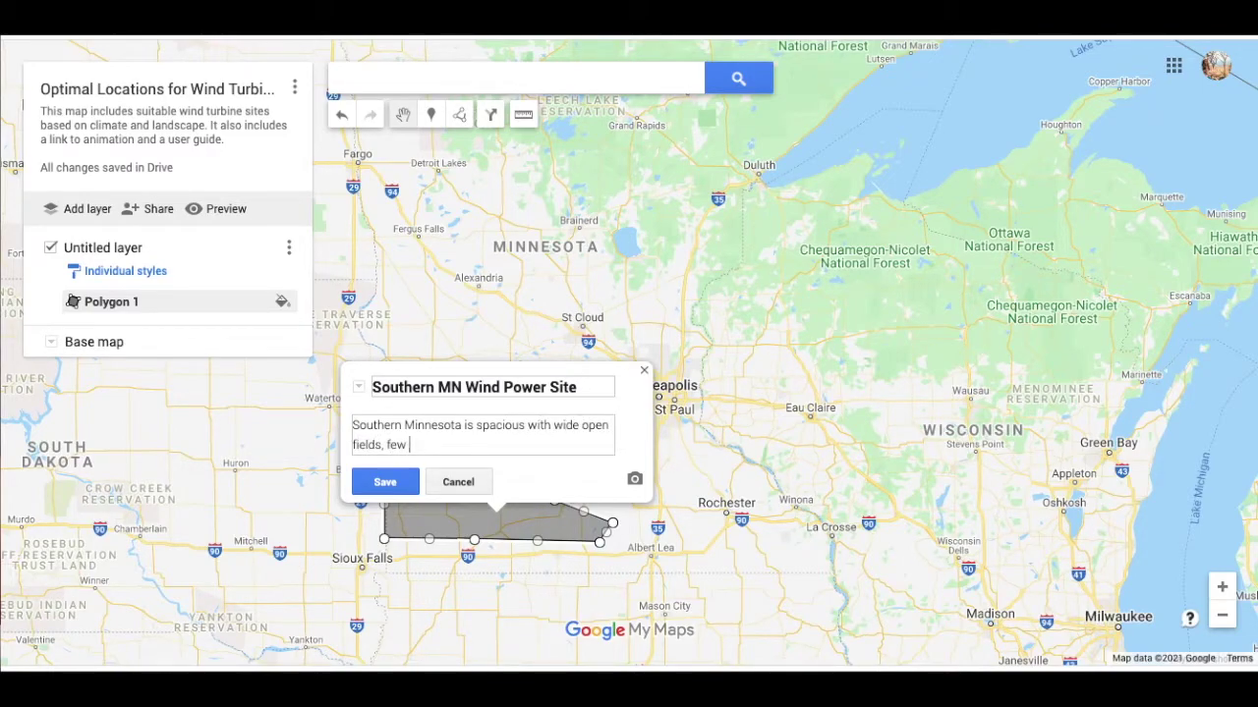
{"action": "type", "text": " obstacles, and"}
{"action": "type", "text": "high wind"}
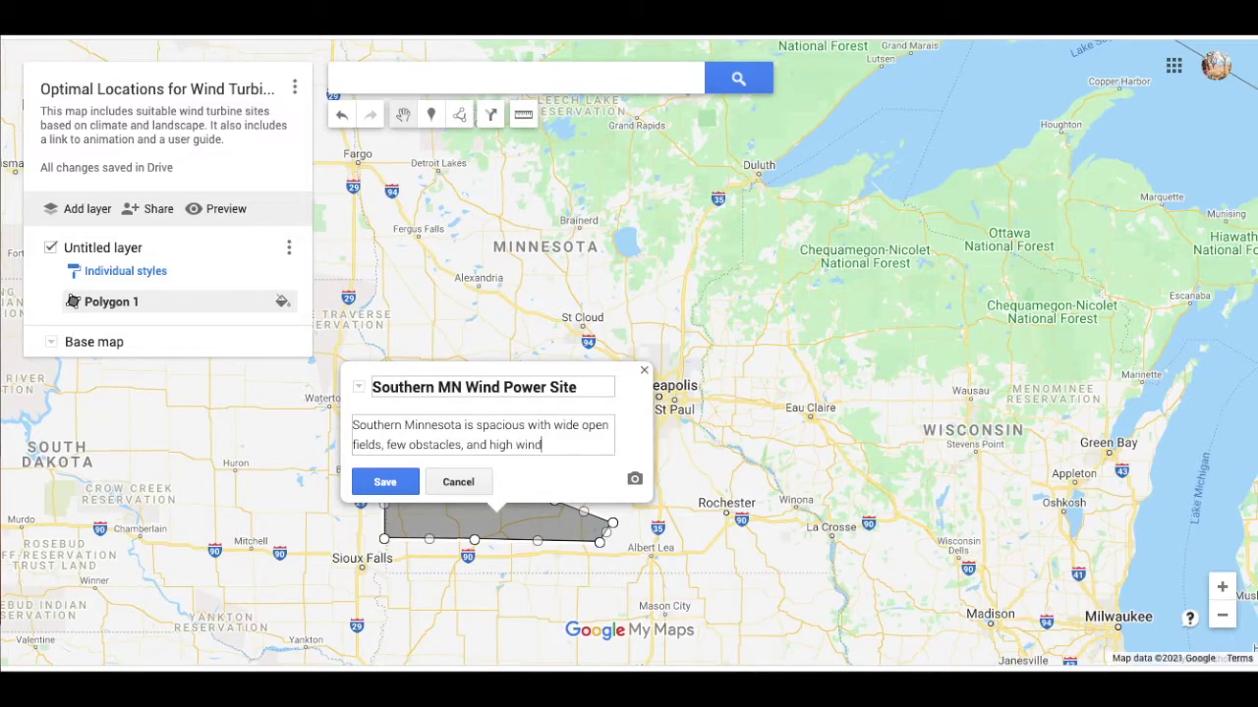
{"action": "type", "text": " speed."}
{"action": "left_click", "coordinate": [401, 482]}
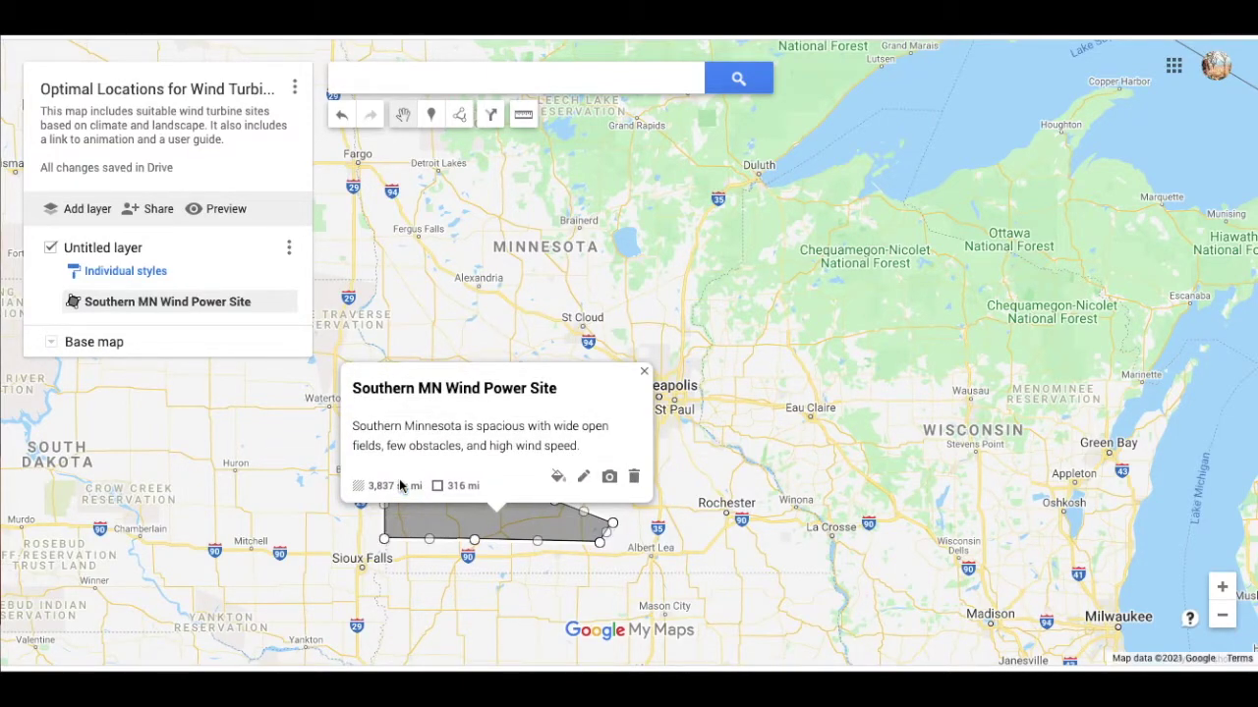
{"action": "left_click", "coordinate": [558, 476]}
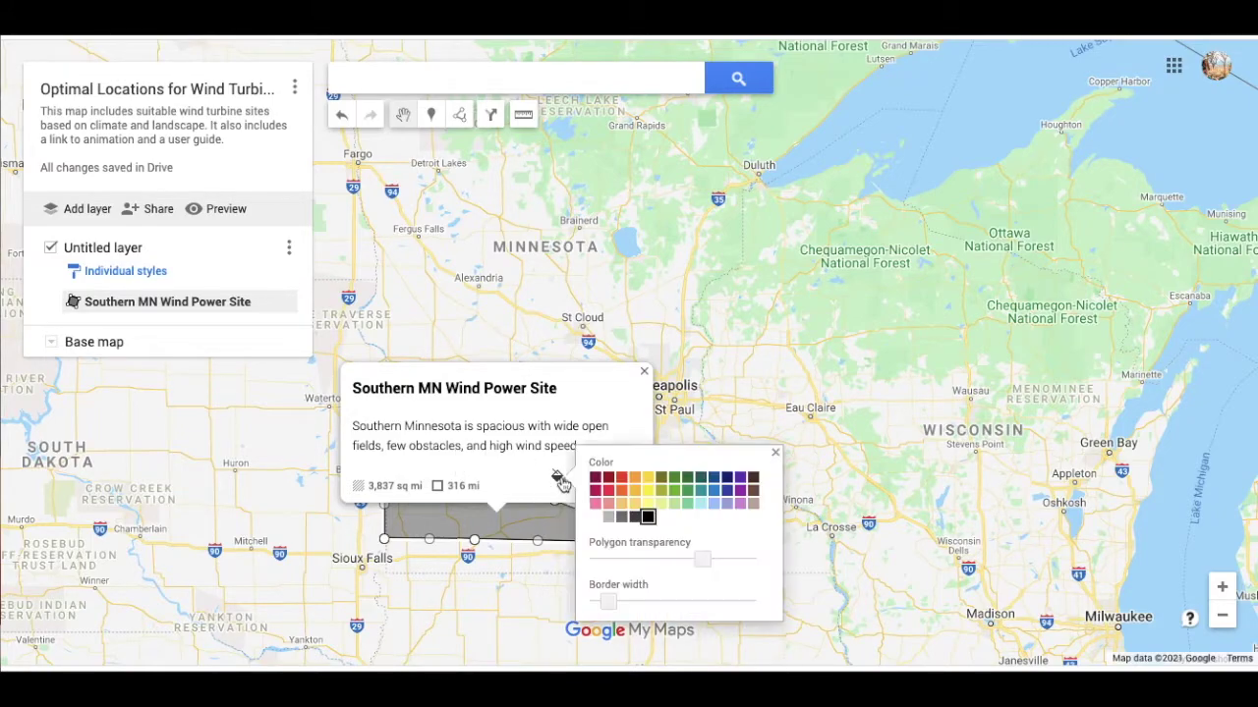
Fill the Southern MN Wind Power Site polygon red and close its info card.
{"action": "left_click", "coordinate": [621, 477]}
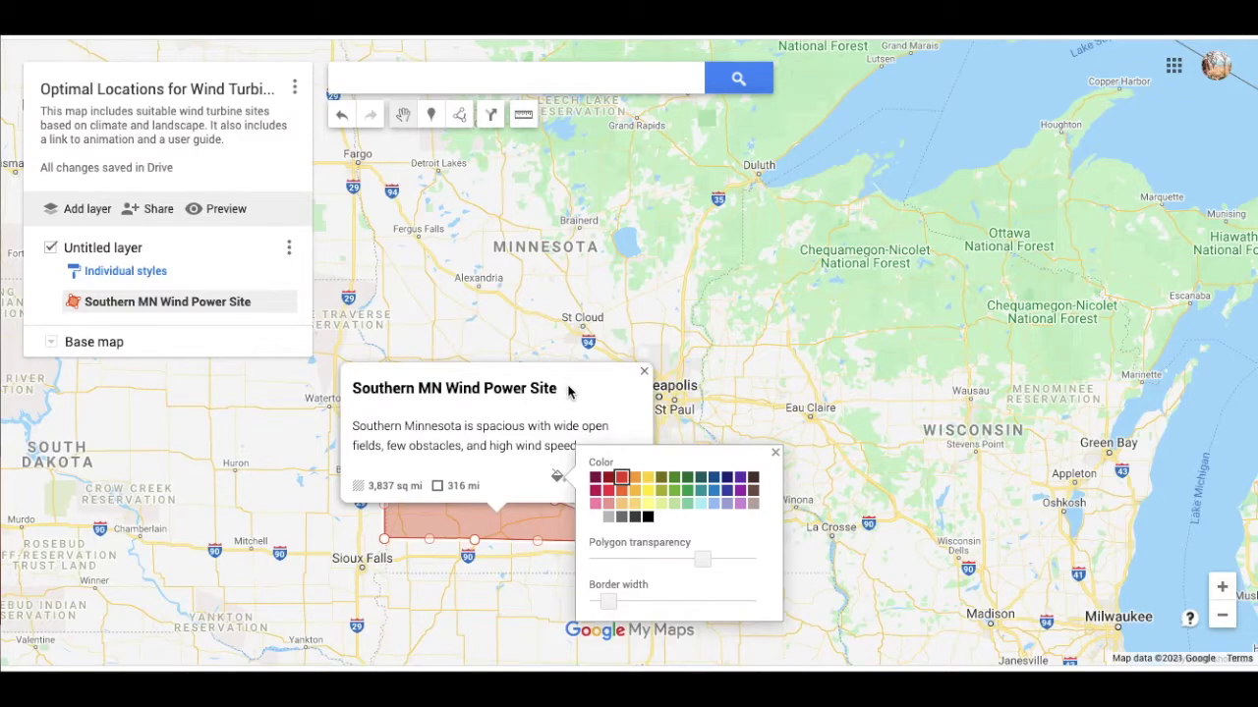
{"action": "left_click", "coordinate": [567, 390]}
{"action": "left_click", "coordinate": [609, 478]}
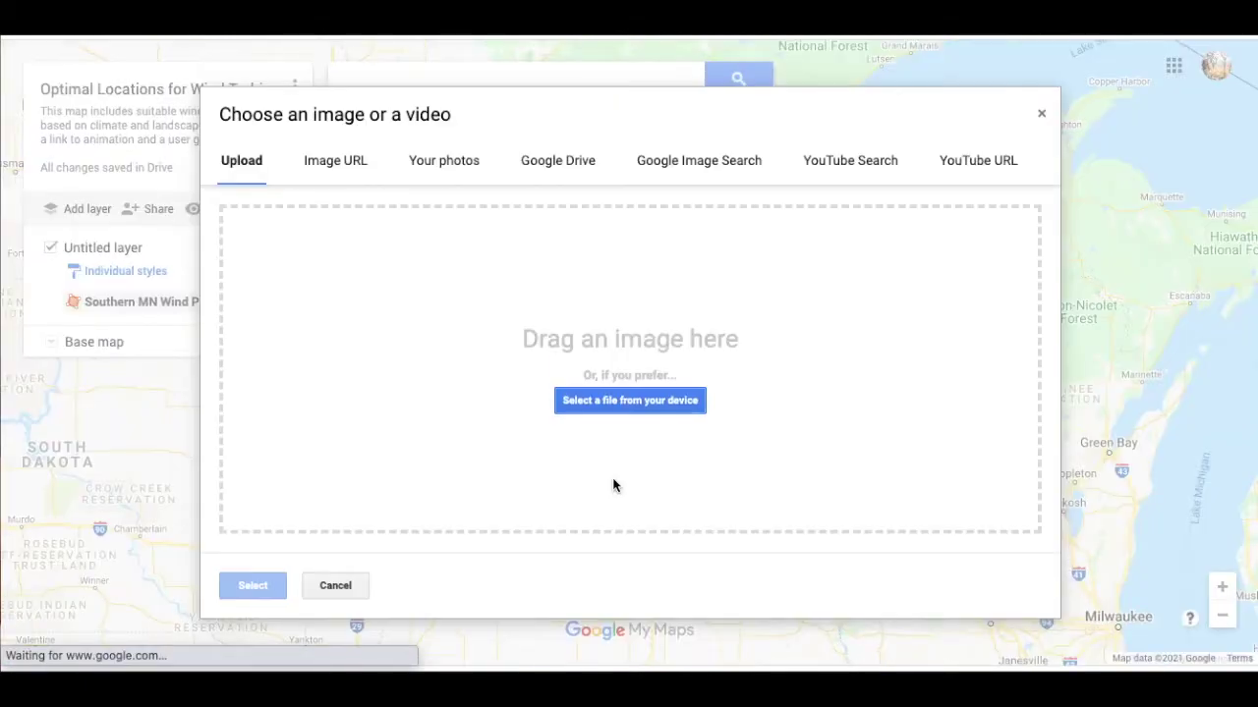
{"action": "left_click", "coordinate": [334, 586]}
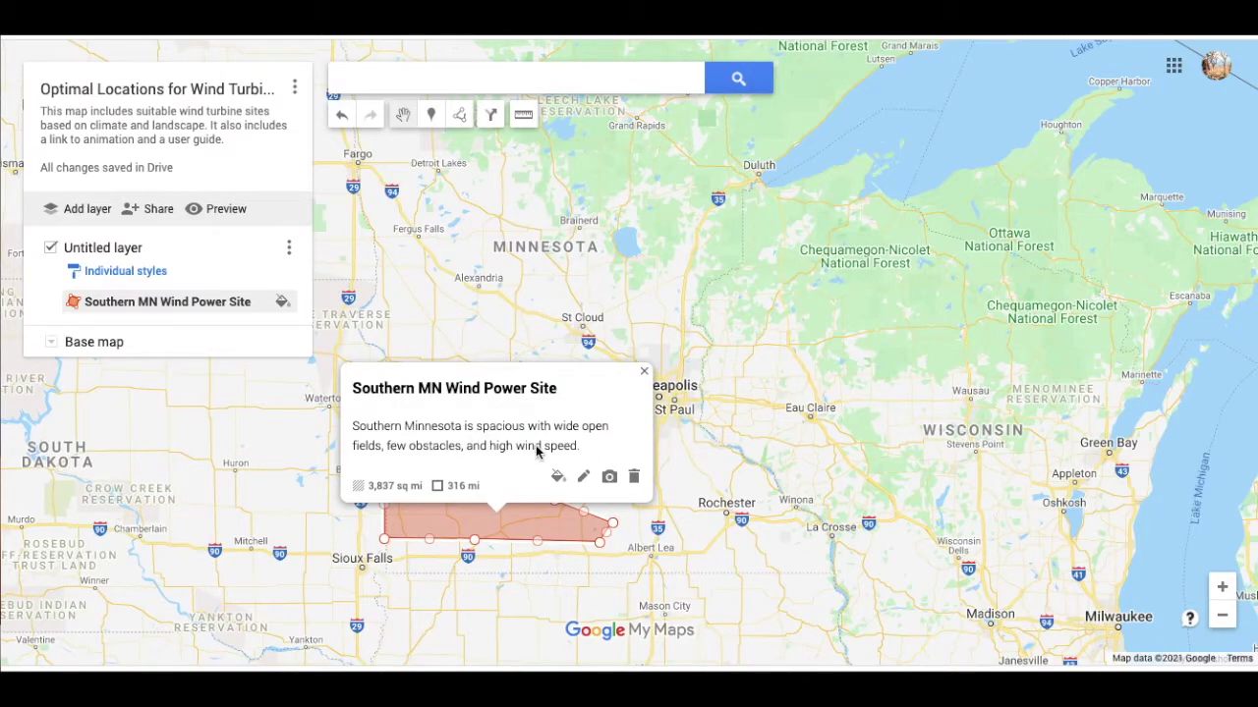
{"action": "left_click", "coordinate": [644, 372]}
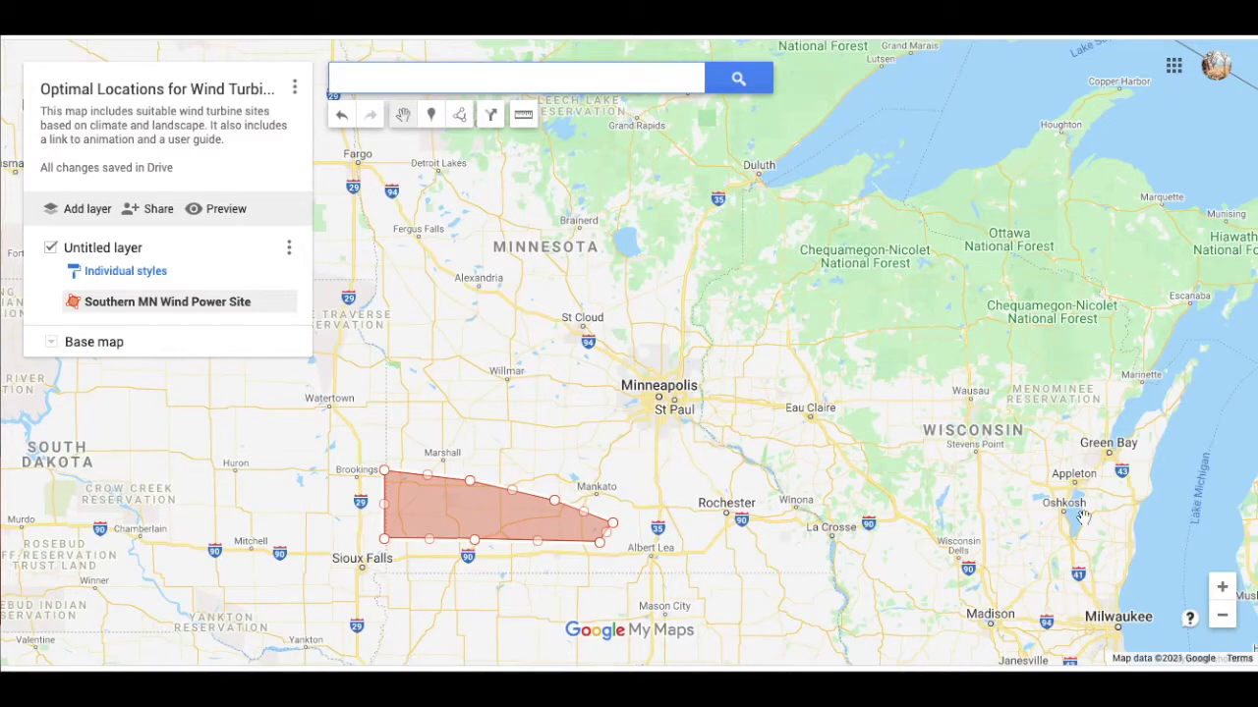
Zoom out and pan east to the New York, Long Island and southern New England coast.
{"action": "left_click", "coordinate": [1223, 616]}
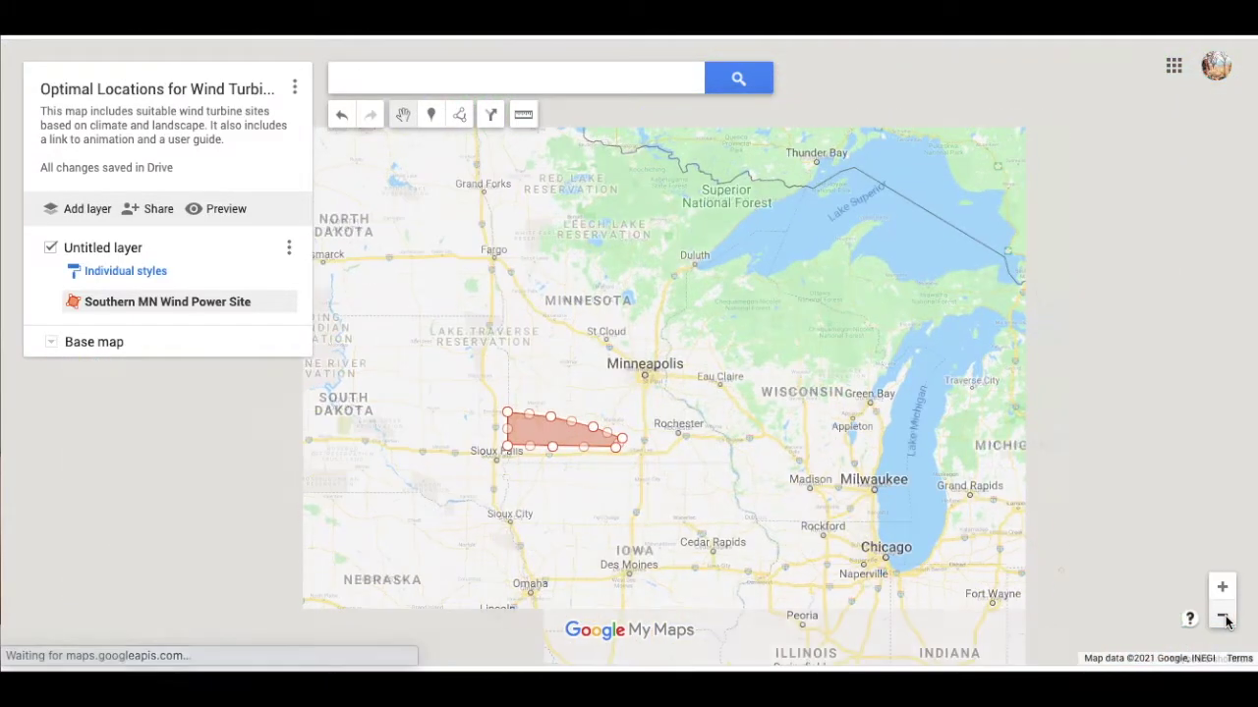
{"action": "left_click", "coordinate": [1223, 616]}
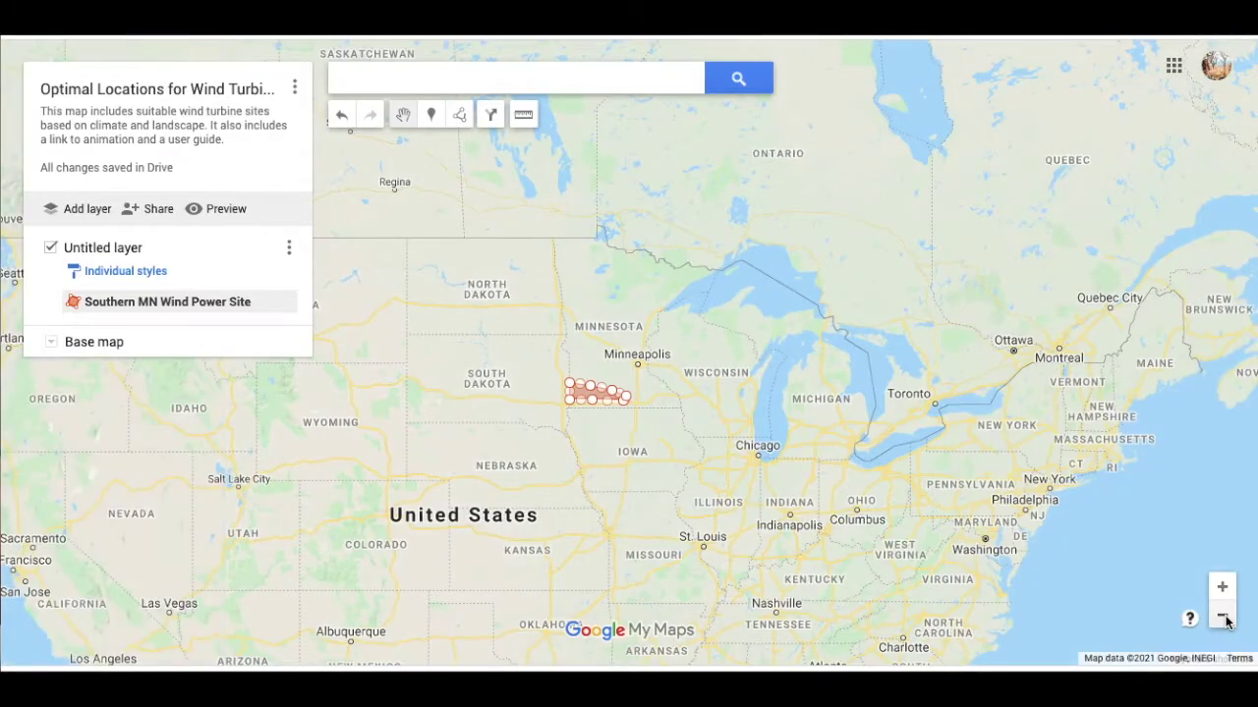
{"action": "left_click", "coordinate": [1224, 616]}
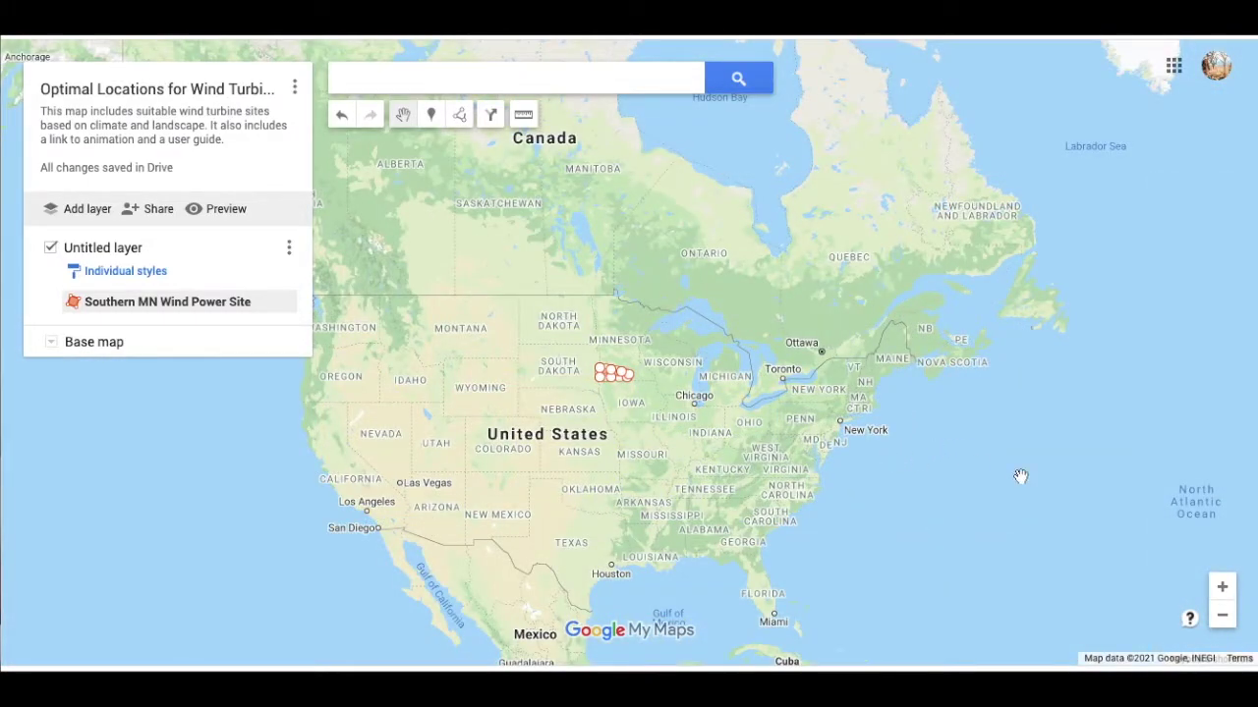
{"action": "left_click", "coordinate": [1222, 588]}
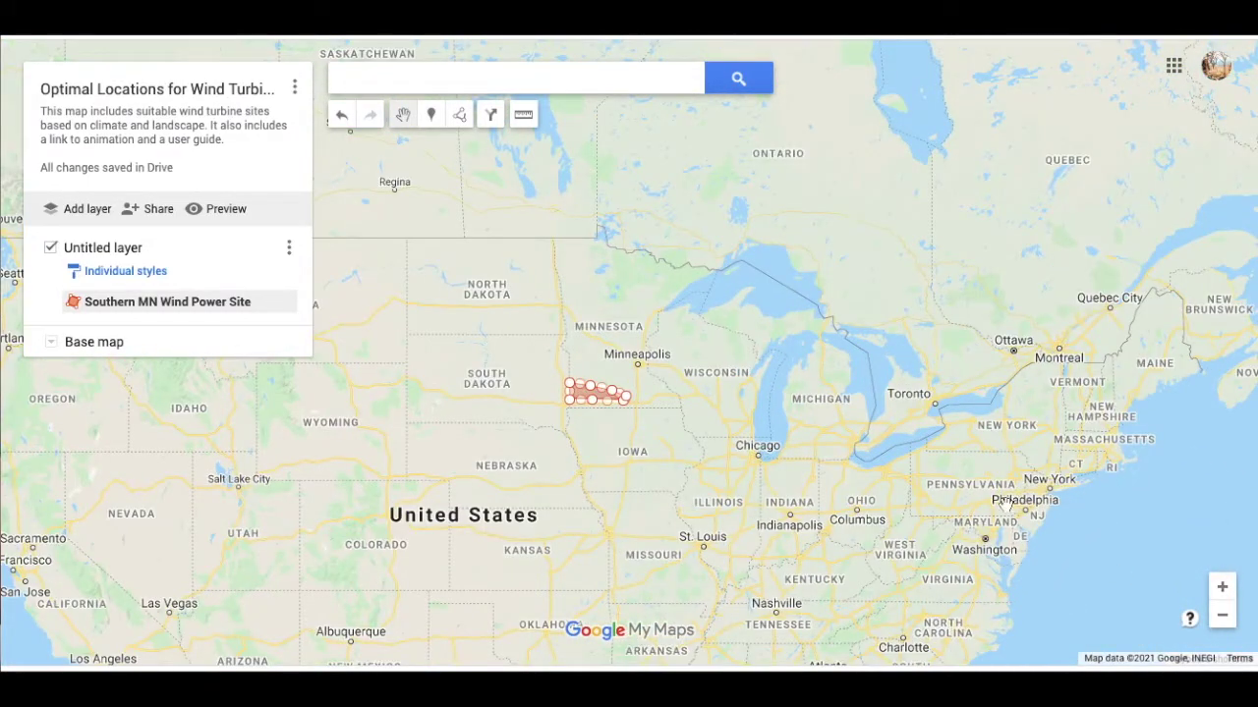
{"action": "left_click_drag", "start_coordinate": [1004, 501], "coordinate": [744, 348]}
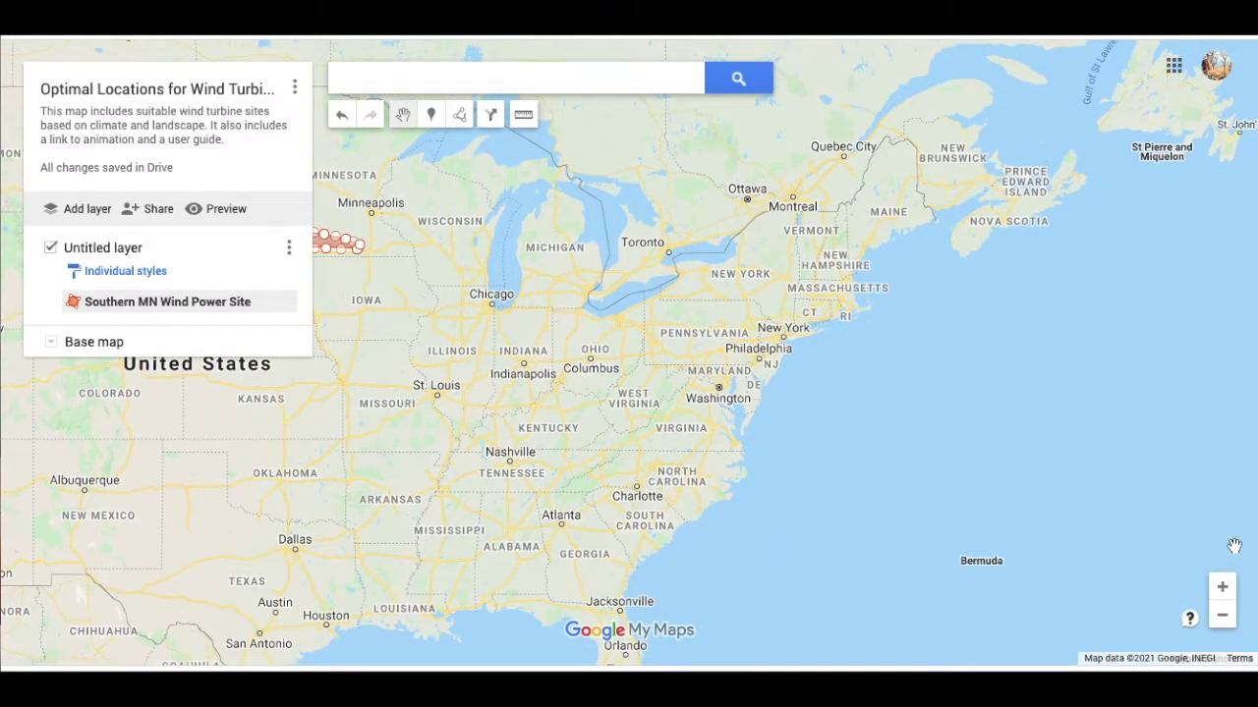
{"action": "left_click", "coordinate": [1221, 587]}
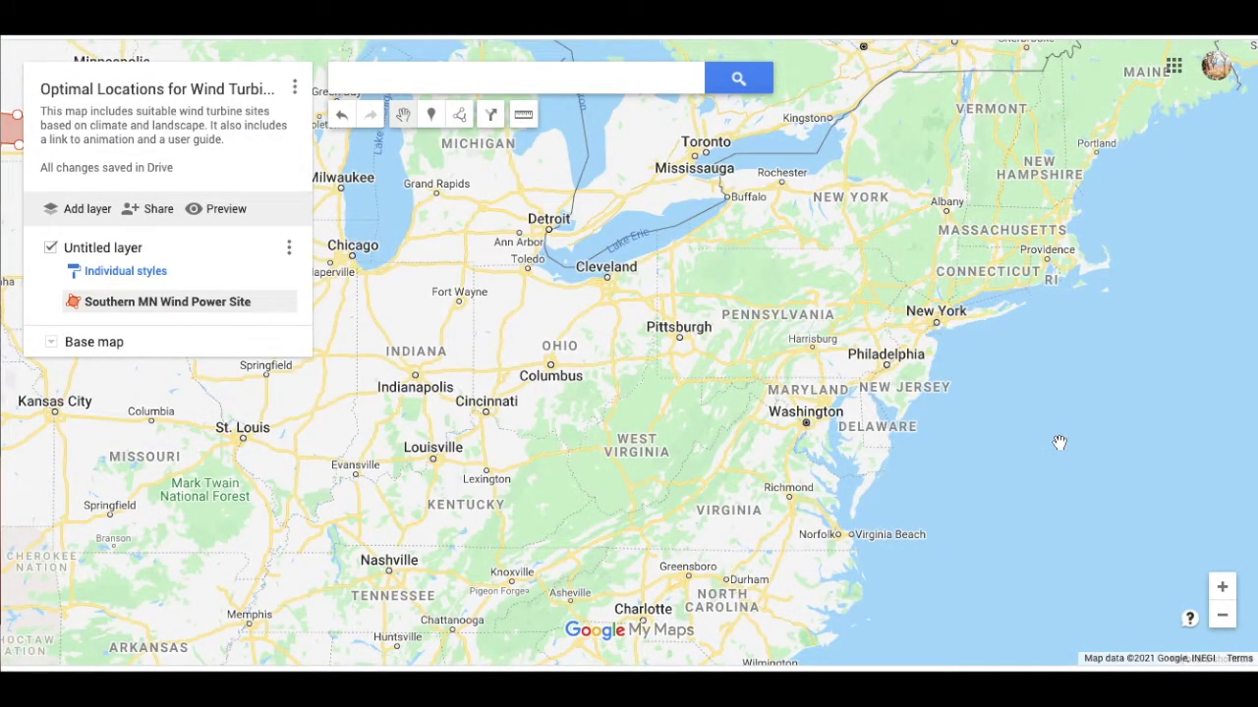
{"action": "left_click_drag", "start_coordinate": [1059, 442], "coordinate": [839, 471]}
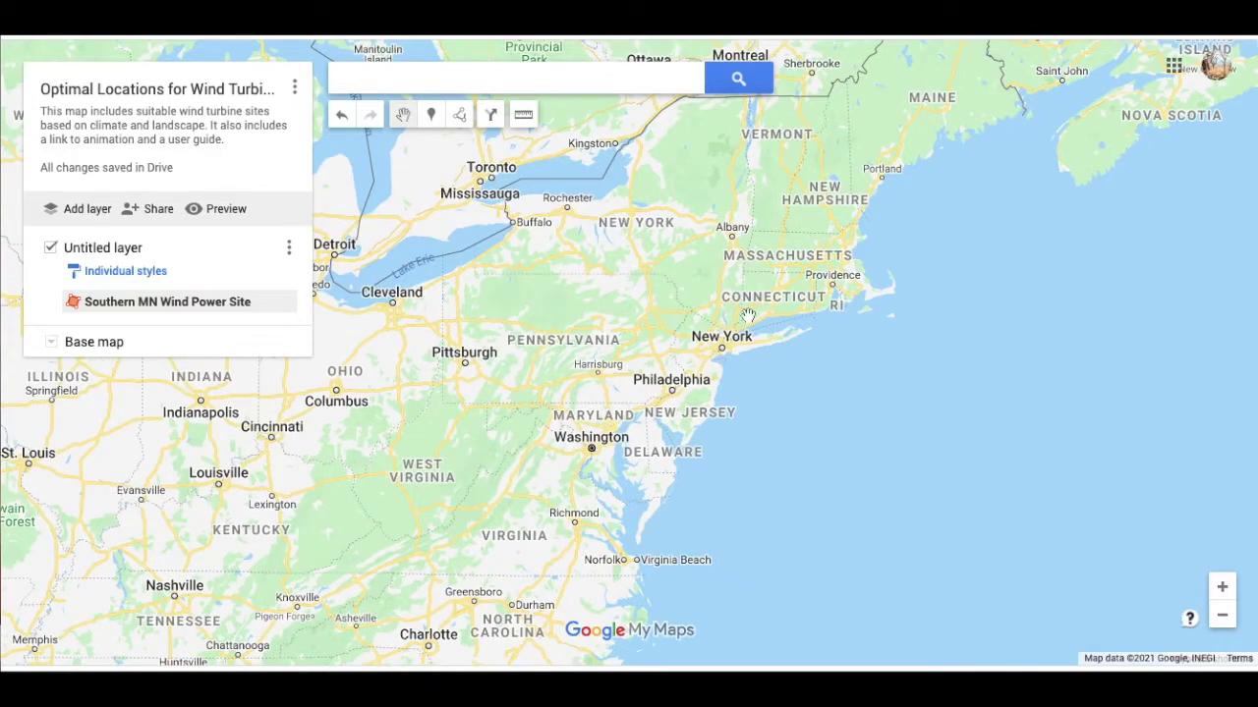
{"action": "left_click", "coordinate": [1221, 588]}
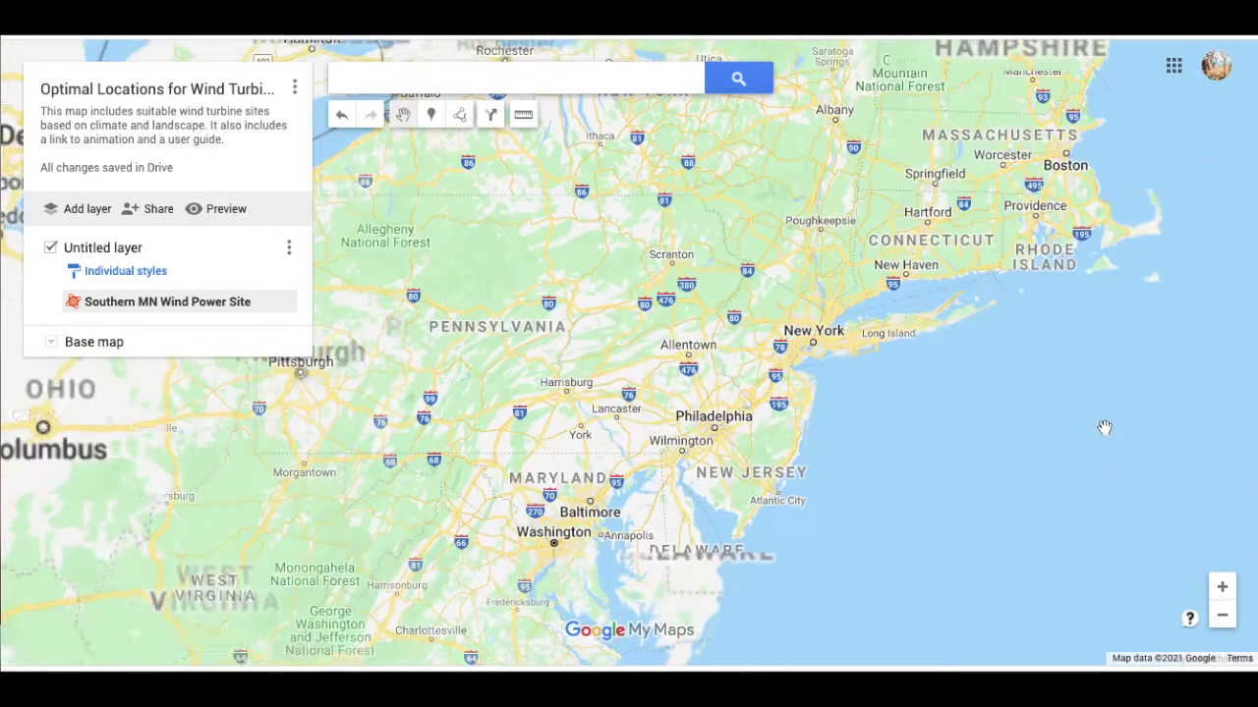
{"action": "left_click_drag", "start_coordinate": [1098, 402], "coordinate": [862, 472]}
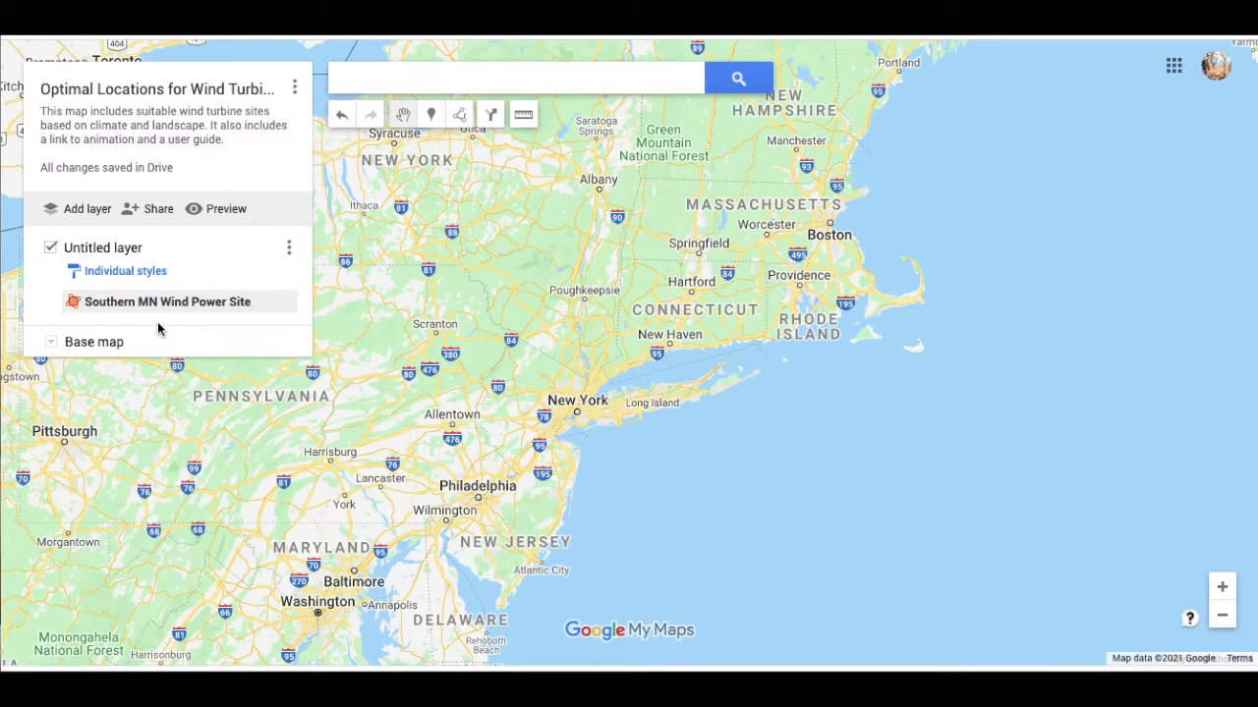
{"action": "left_click", "coordinate": [459, 115]}
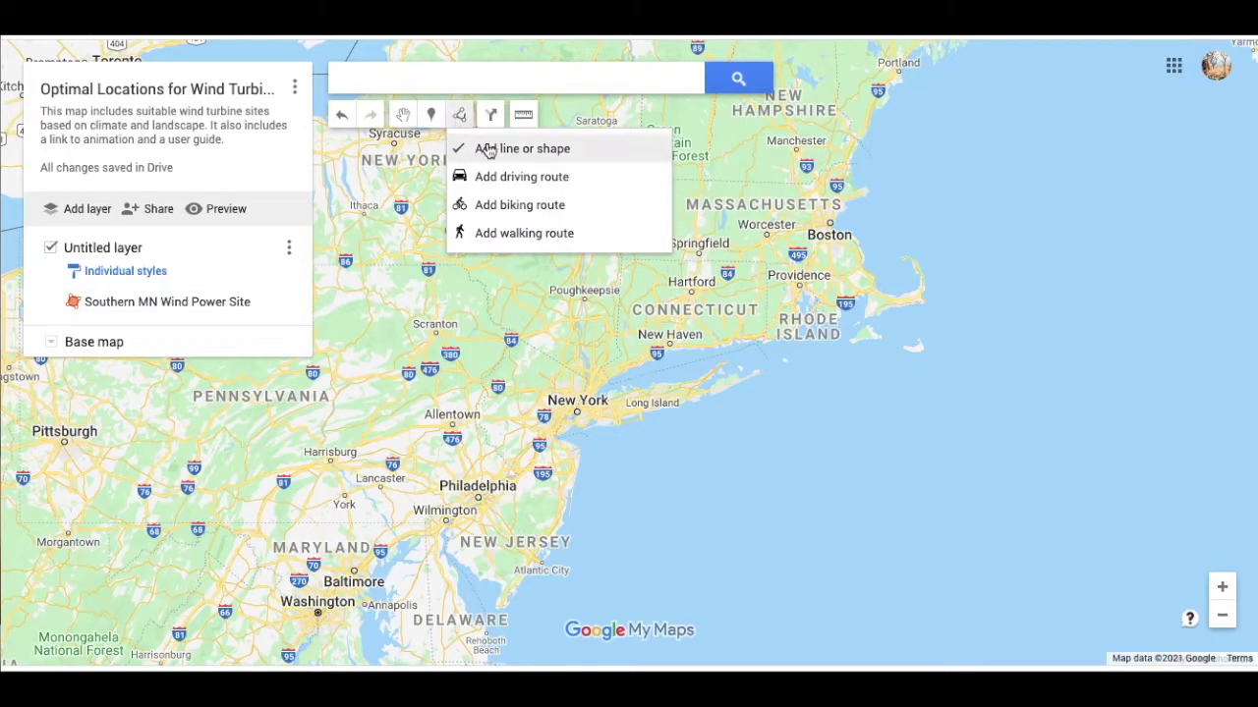
Draw a closed offshore polygon south of Long Island, starting near Rhode Island.
{"action": "left_click", "coordinate": [488, 149]}
{"action": "left_click", "coordinate": [847, 351]}
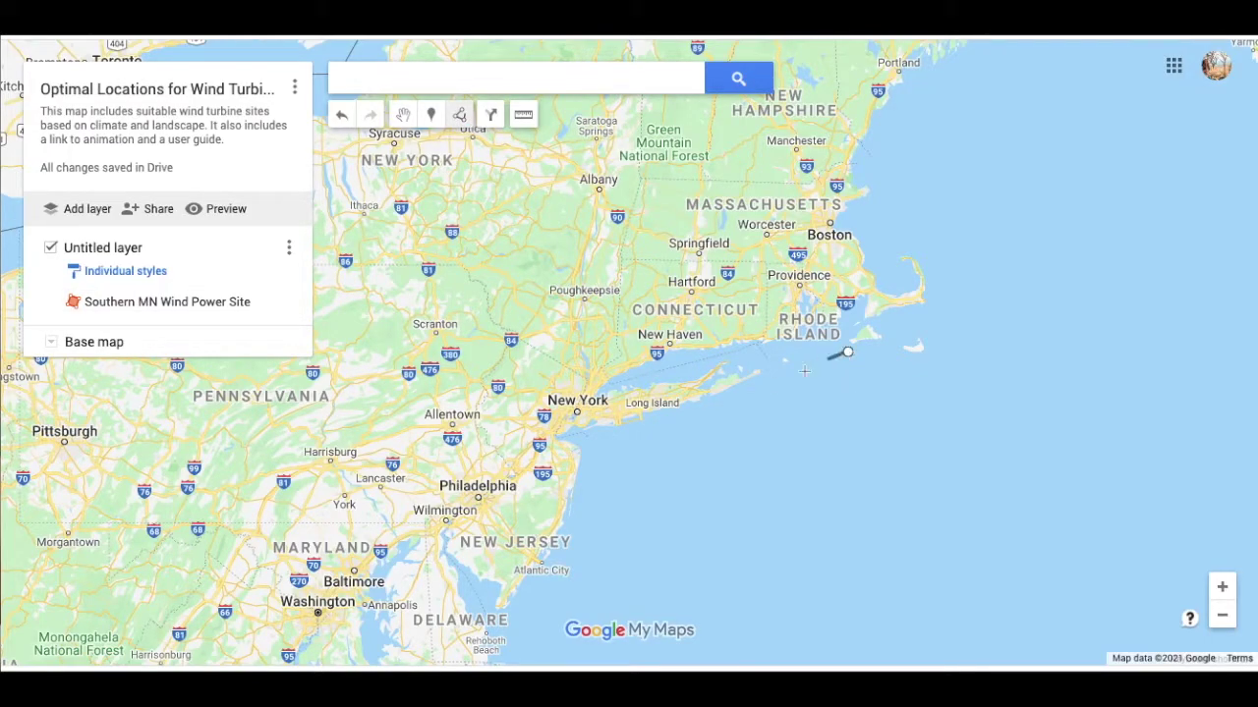
{"action": "left_click", "coordinate": [739, 400]}
{"action": "left_click", "coordinate": [696, 420]}
{"action": "left_click", "coordinate": [720, 468]}
{"action": "left_click", "coordinate": [802, 459]}
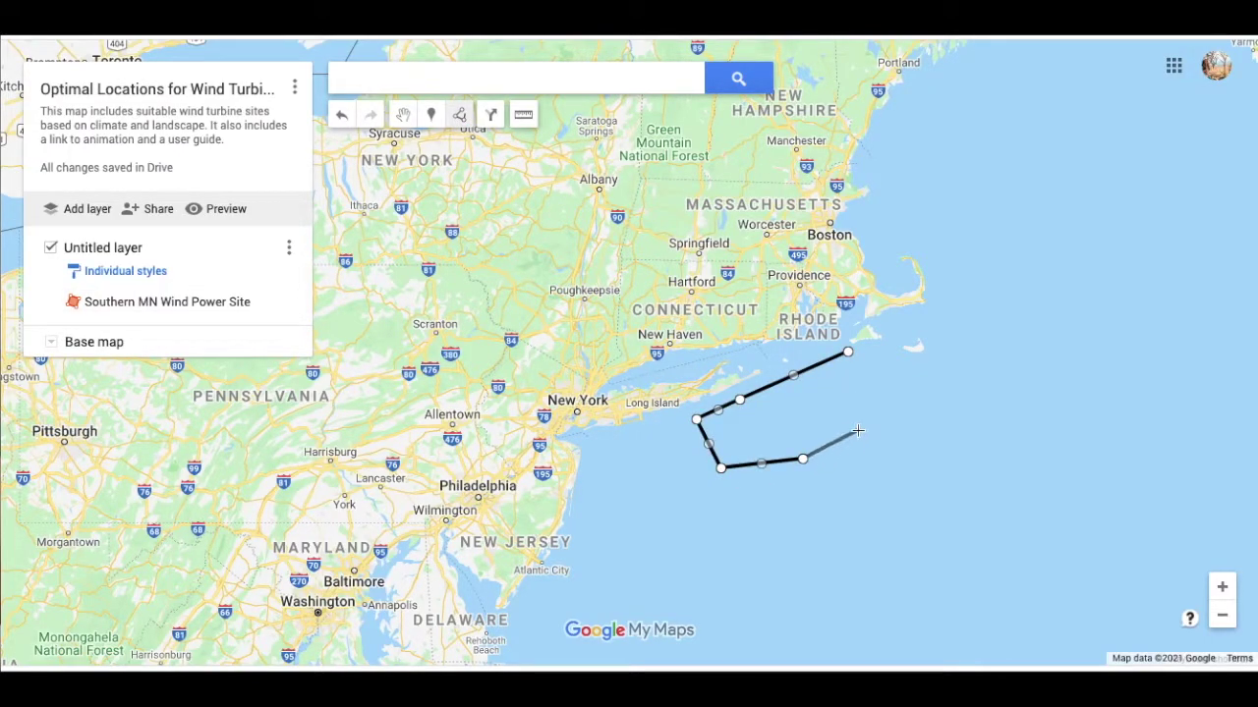
{"action": "left_click", "coordinate": [857, 430]}
{"action": "left_click", "coordinate": [892, 376]}
{"action": "left_click", "coordinate": [848, 353]}
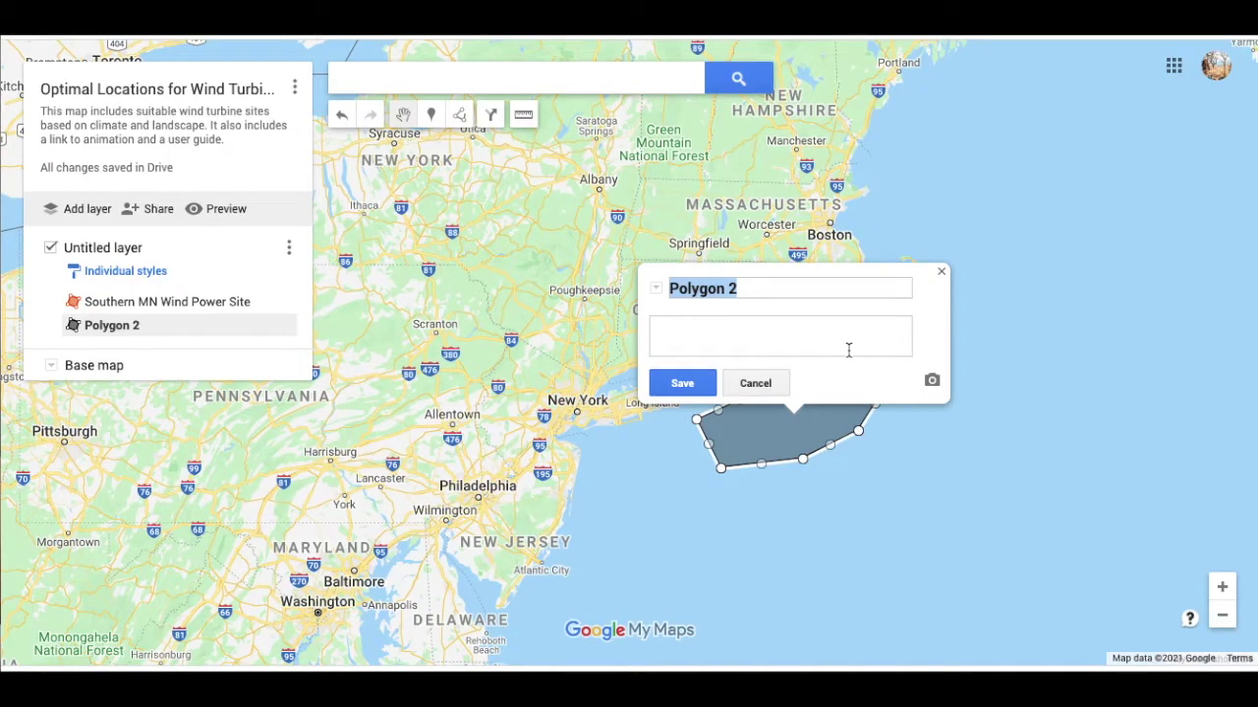
Name it 'Offshore Turbines NE US', describe few obstacles, open space and high wind, and save.
{"action": "type", "text": "Offshore"}
{"action": "key", "text": "BackSpace"}
{"action": "key", "text": "BackSpace"}
{"action": "key", "text": "BackSpace"}
{"action": "key", "text": "BackSpace"}
{"action": "key", "text": "BackSpace"}
{"action": "key", "text": "BackSpace"}
{"action": "key", "text": "BackSpace"}
{"action": "type", "text": "ffshore Turbines"}
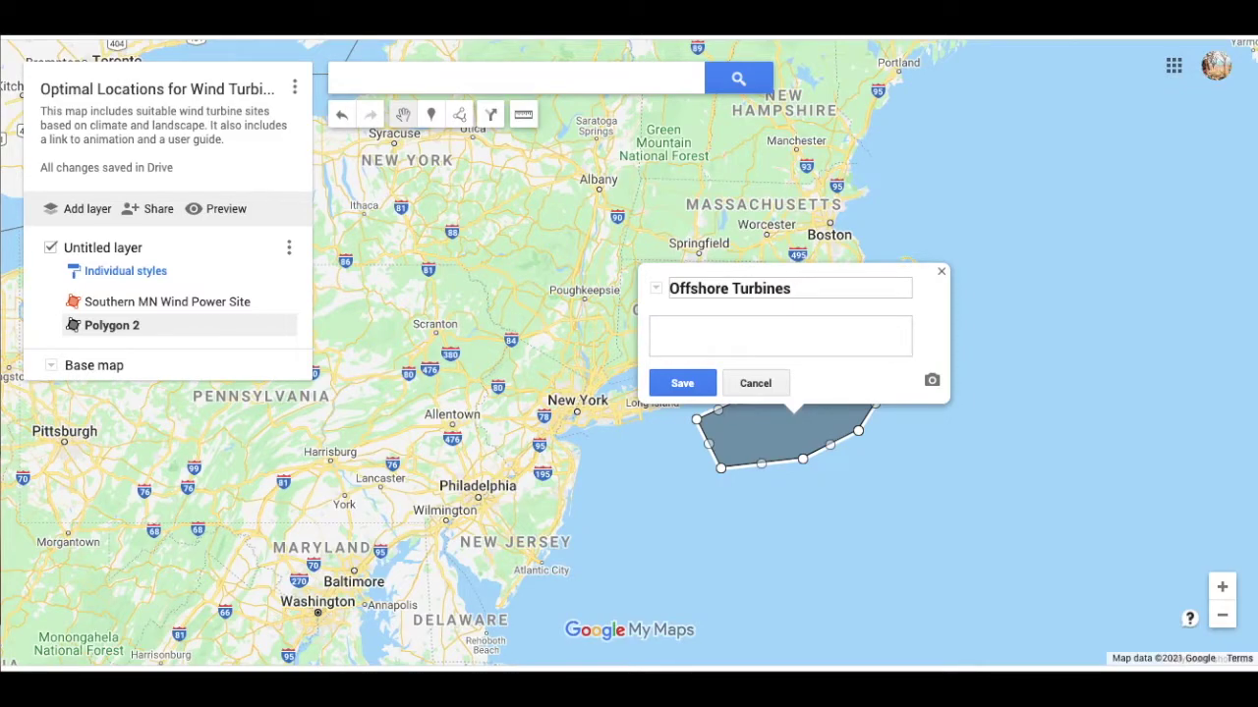
{"action": "type", "text": " NE US"}
{"action": "left_click", "coordinate": [761, 330]}
{"action": "type", "text": "Few obstacles, wide "}
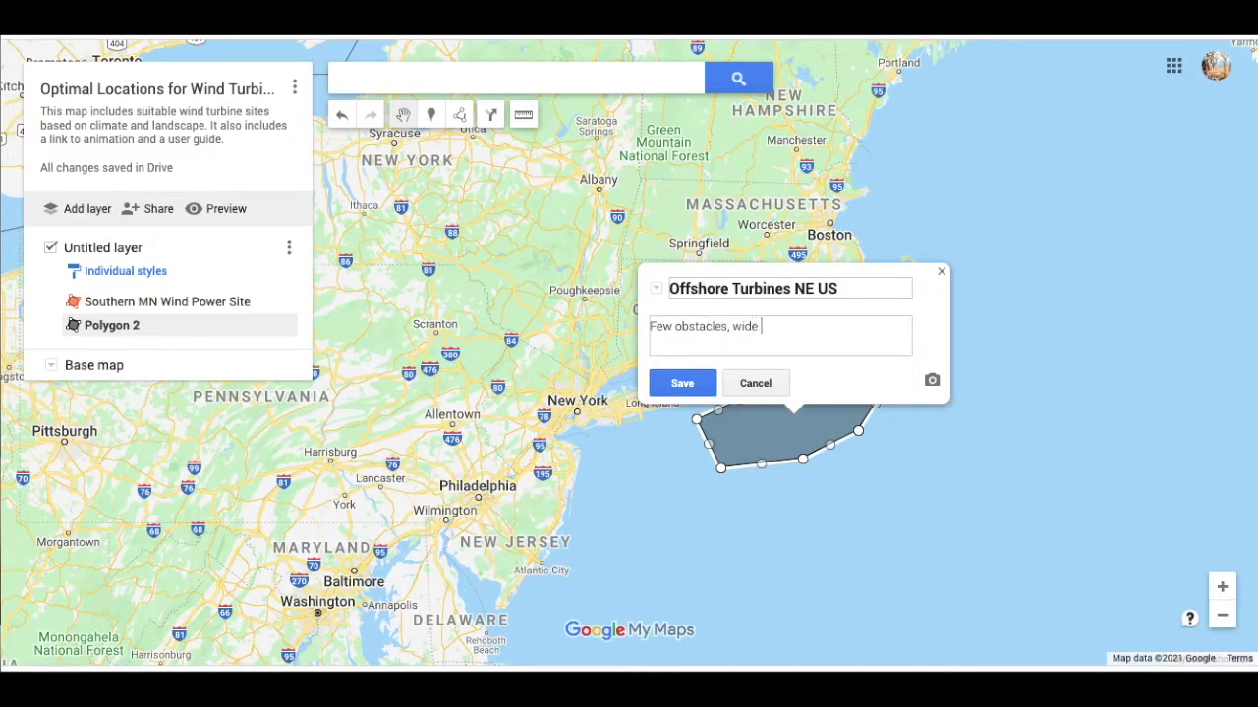
{"action": "type", "text": "open space, high sin"}
{"action": "type", "text": "wind speed"}
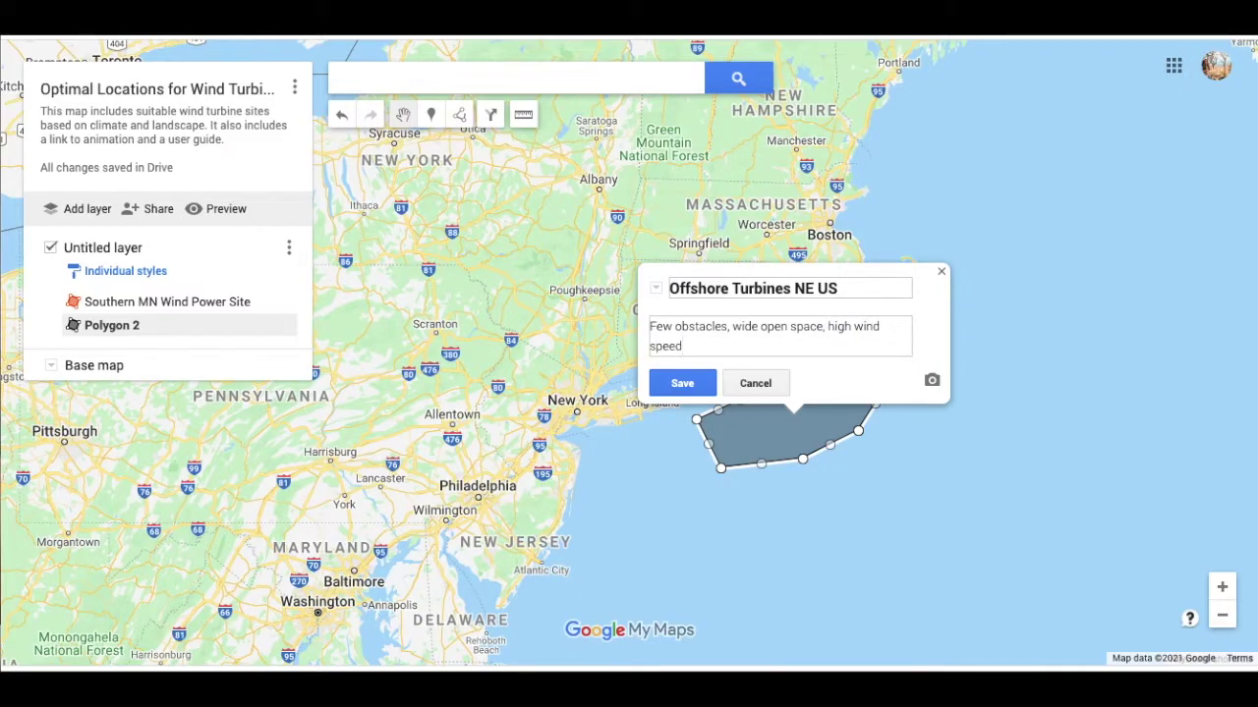
{"action": "left_click", "coordinate": [682, 383]}
Colour the Offshore Turbines NE US polygon pink and close its info card.
{"action": "left_click", "coordinate": [860, 383]}
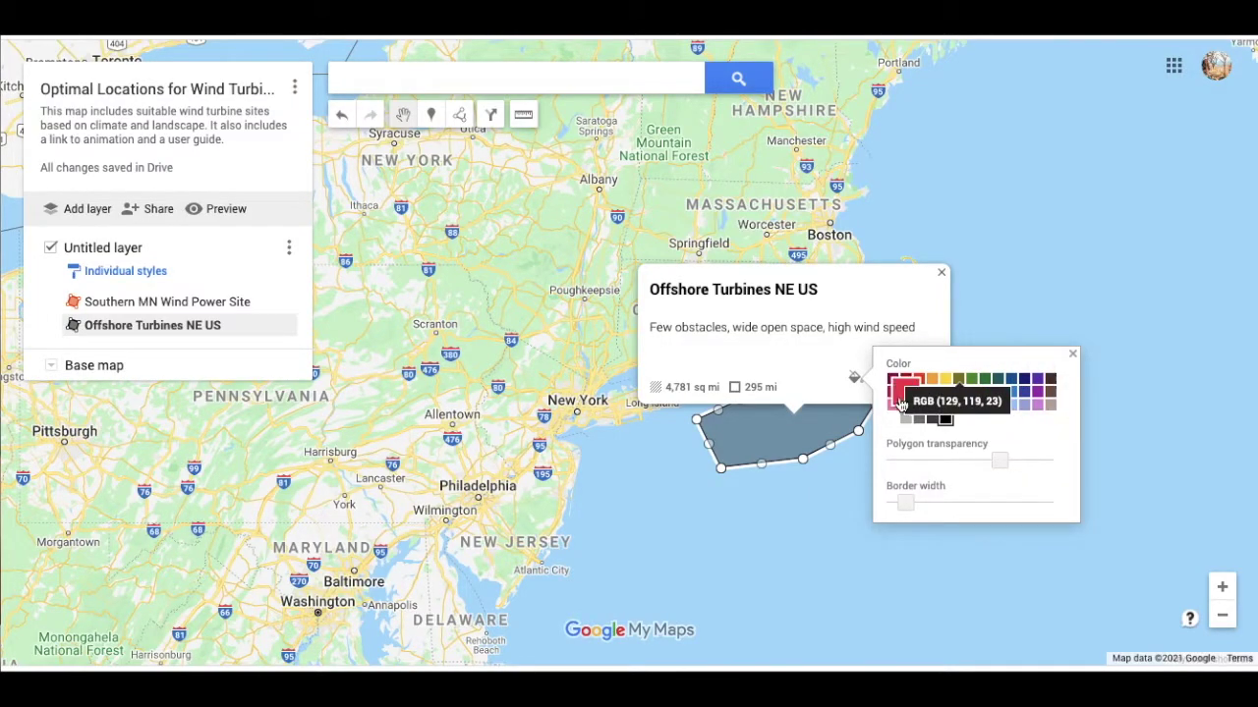
{"action": "left_click", "coordinate": [859, 385]}
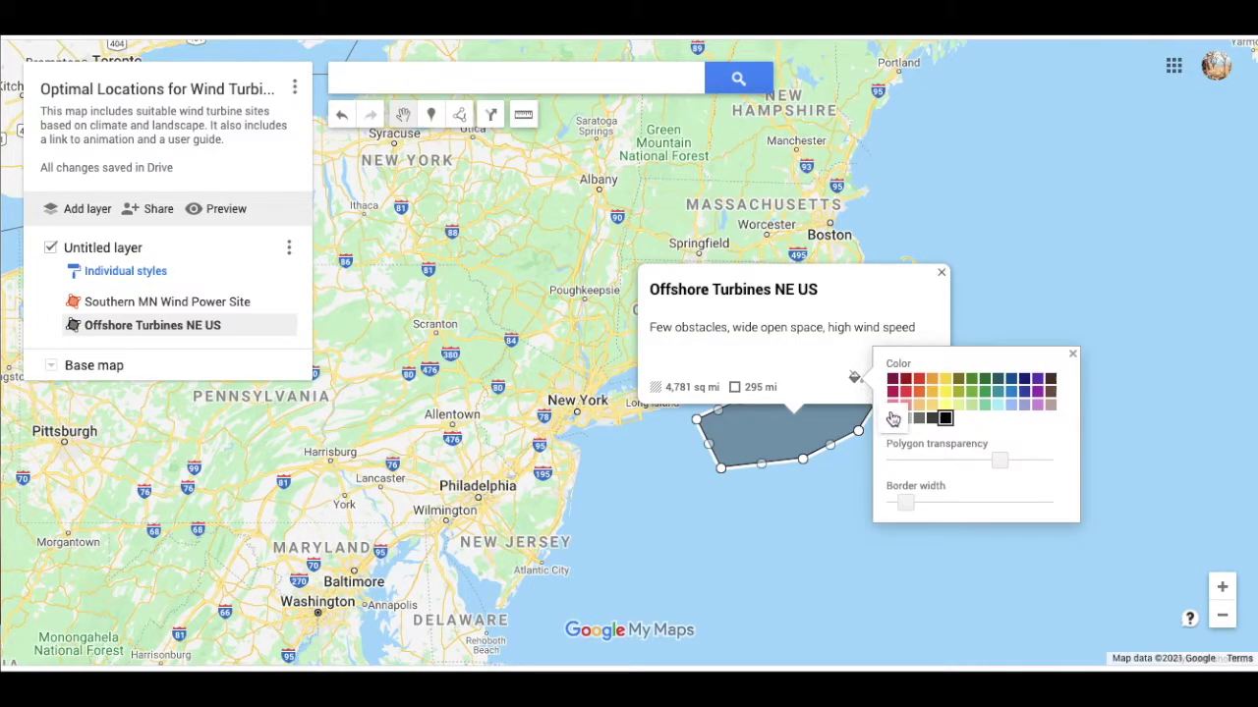
{"action": "left_click", "coordinate": [895, 405]}
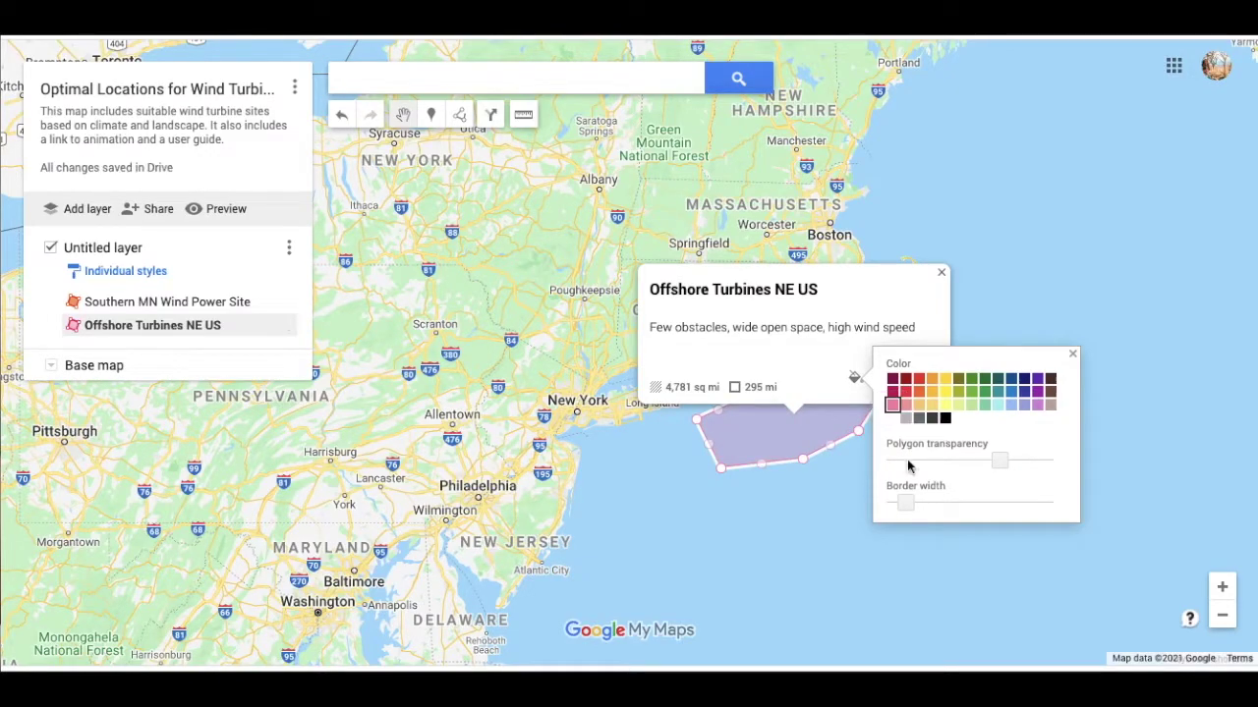
{"action": "left_click", "coordinate": [1072, 356]}
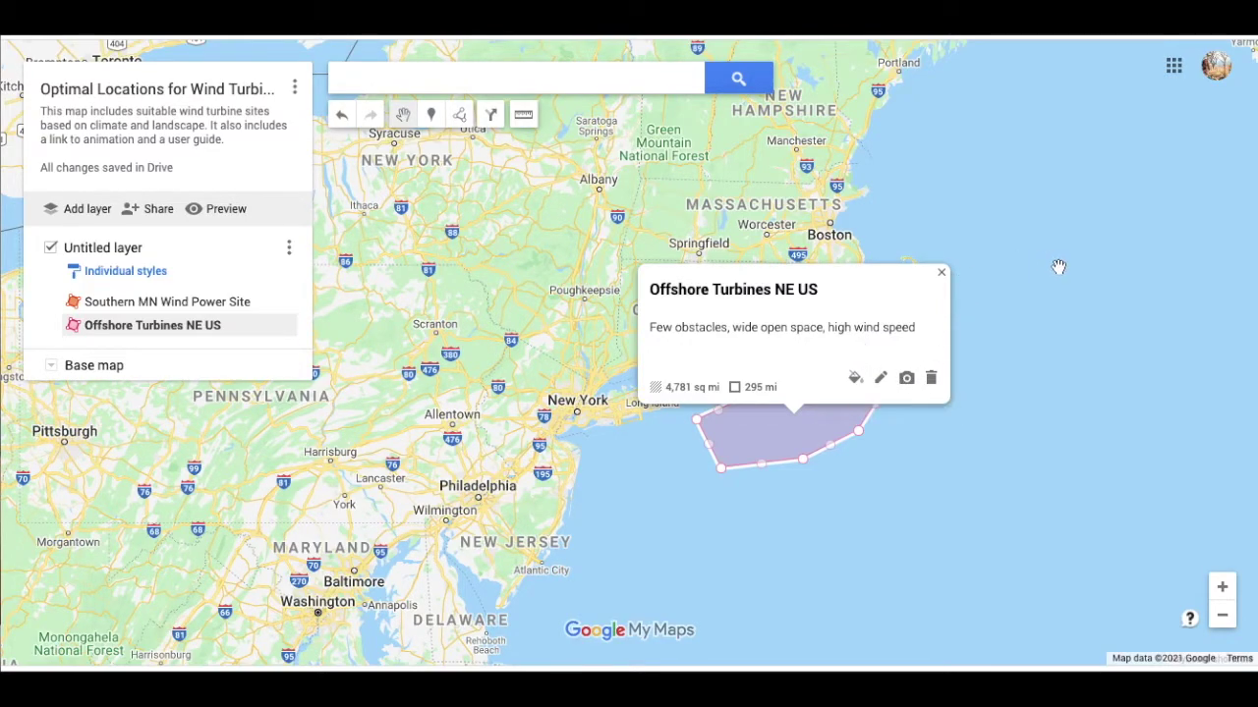
{"action": "left_click", "coordinate": [941, 275]}
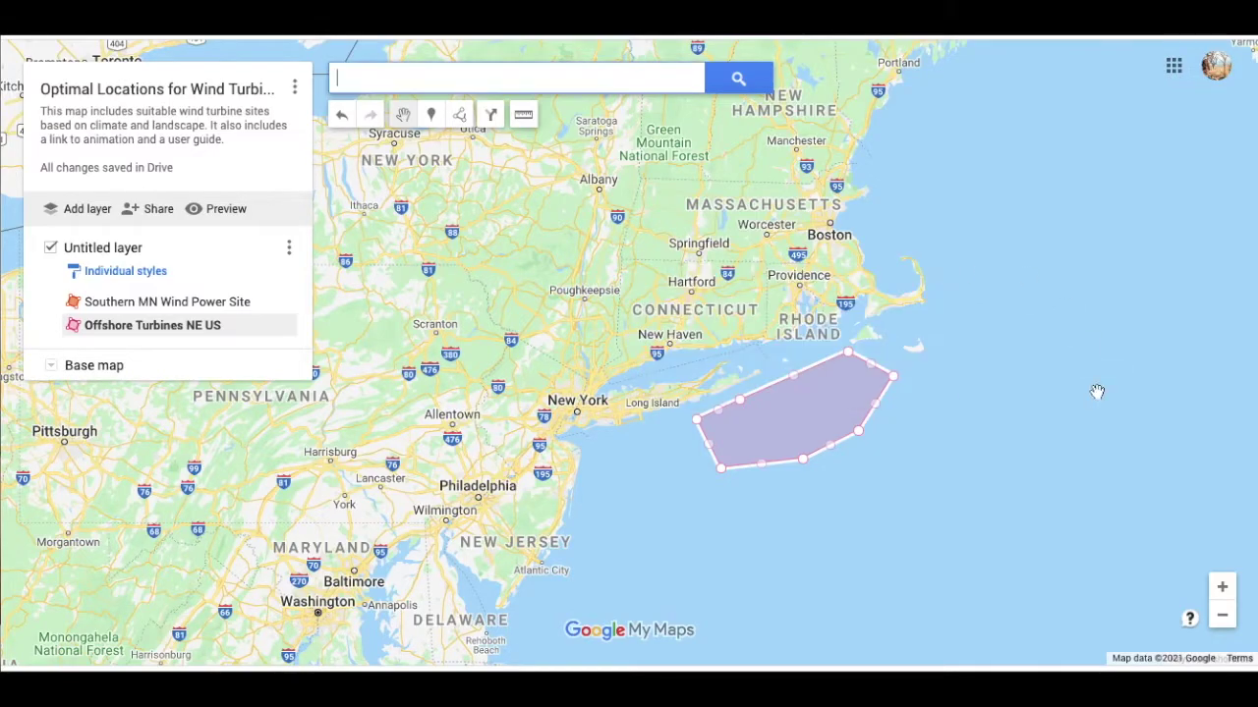
Zoom out to the whole world, then zoom back in over the western Atlantic.
{"action": "left_click", "coordinate": [1222, 616]}
{"action": "left_click", "coordinate": [1222, 616]}
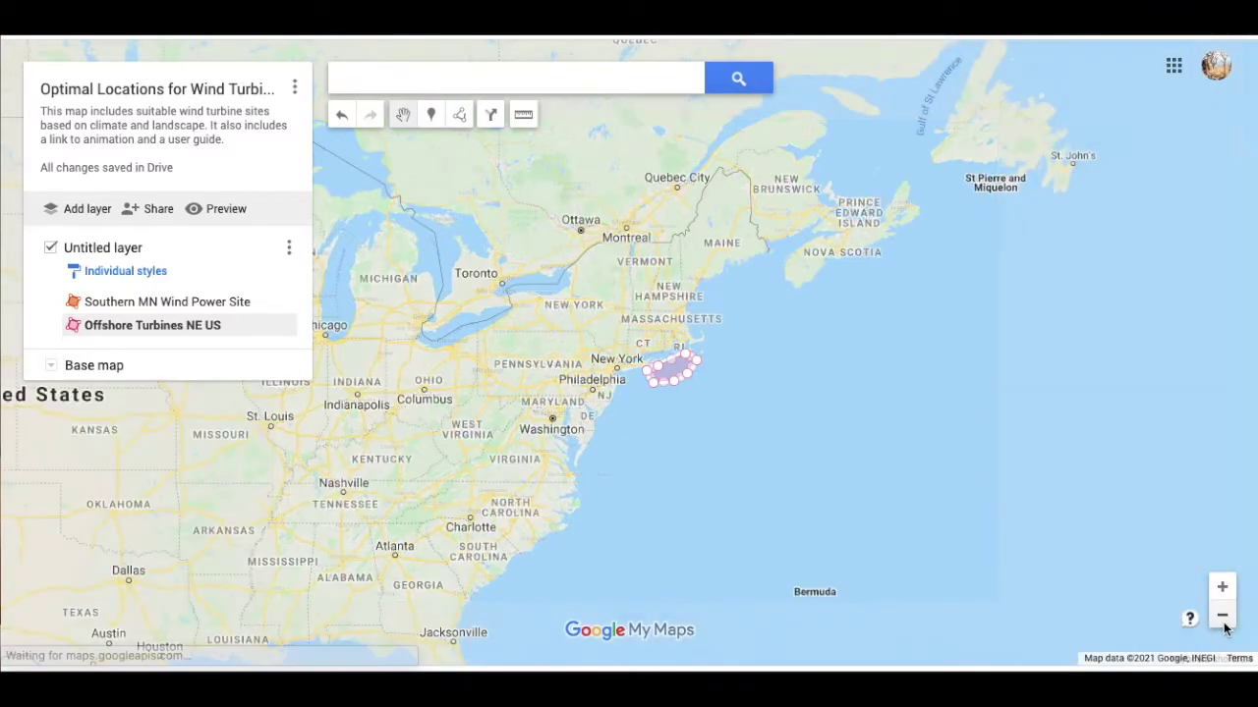
{"action": "left_click", "coordinate": [1222, 616]}
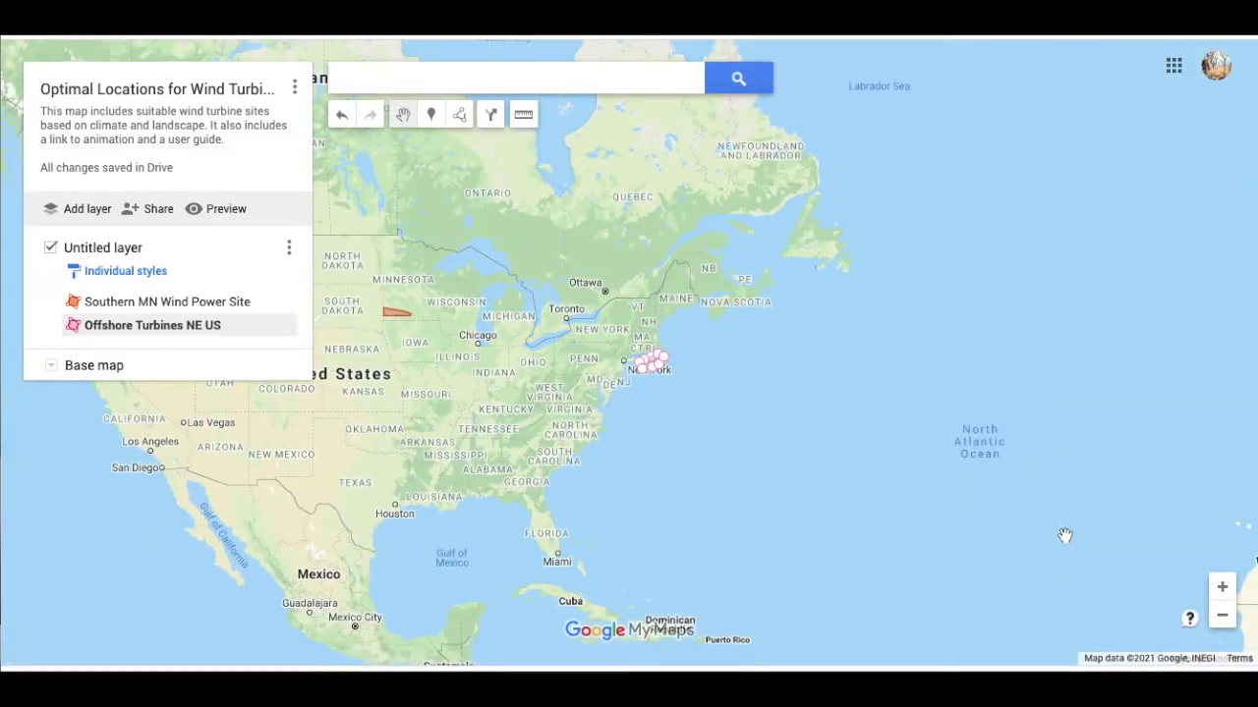
{"action": "left_click", "coordinate": [1223, 617]}
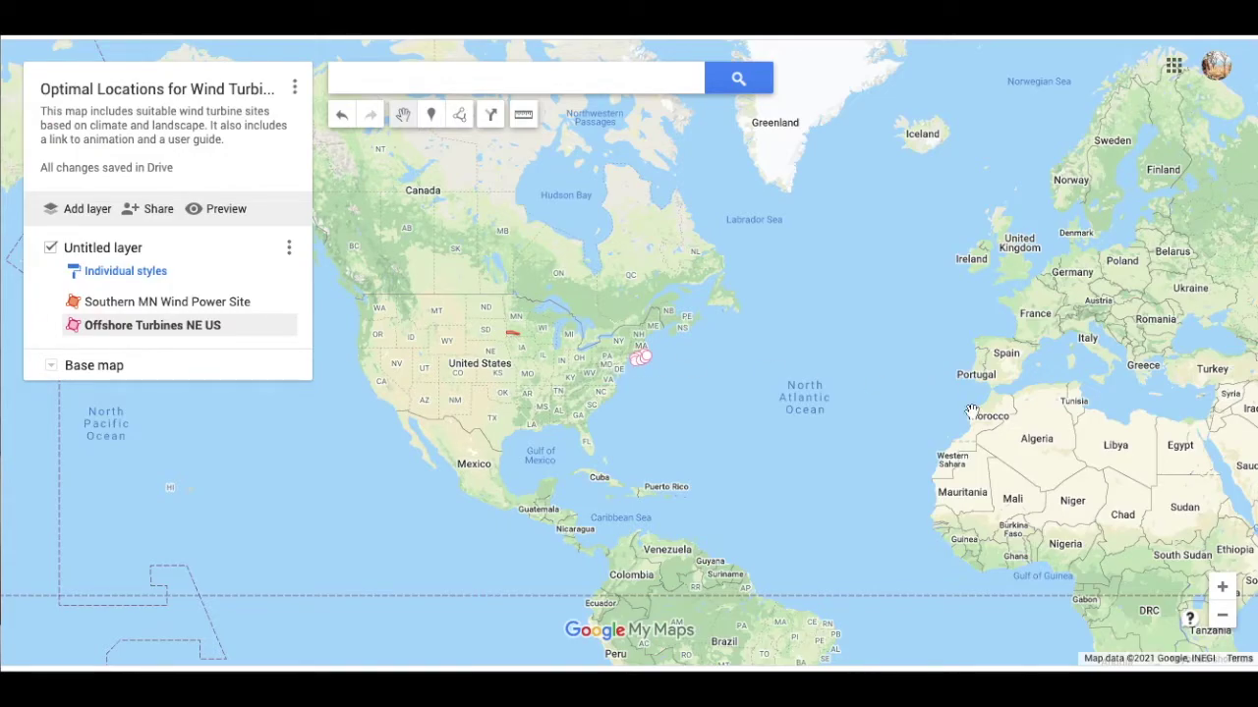
{"action": "left_click", "coordinate": [1223, 617]}
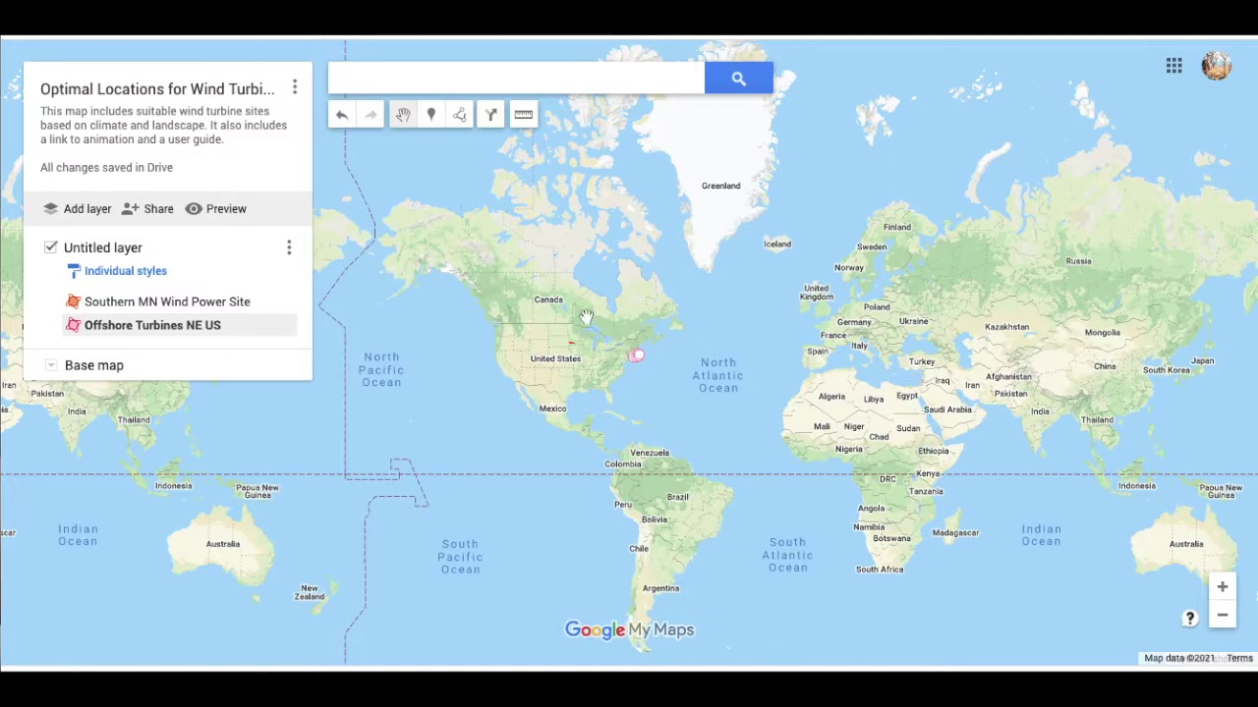
{"action": "scroll", "coordinate": [659, 394], "scroll_direction": "up", "scroll_amount": 1}
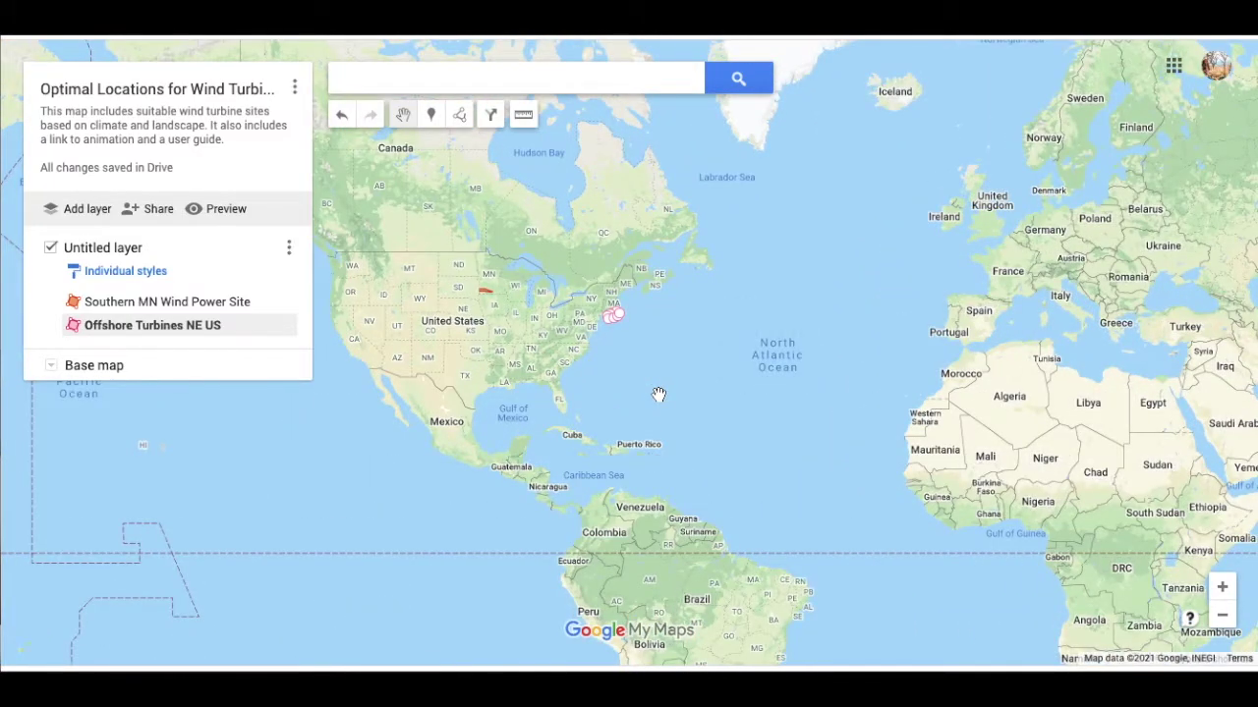
{"action": "scroll", "coordinate": [658, 394], "scroll_direction": "up", "scroll_amount": 1}
Open the Offshore Turbines NE US details and dismiss the image picker without adding a picture.
{"action": "left_click_drag", "start_coordinate": [669, 411], "coordinate": [772, 537]}
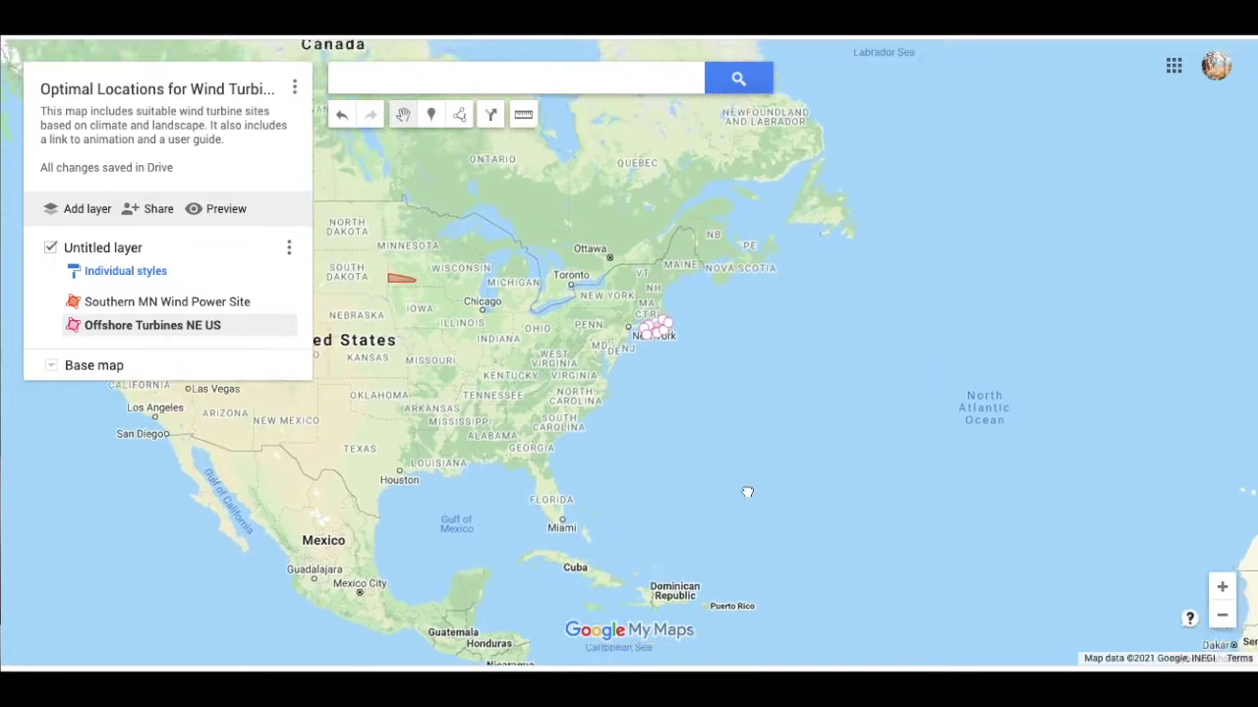
{"action": "left_click", "coordinate": [672, 358]}
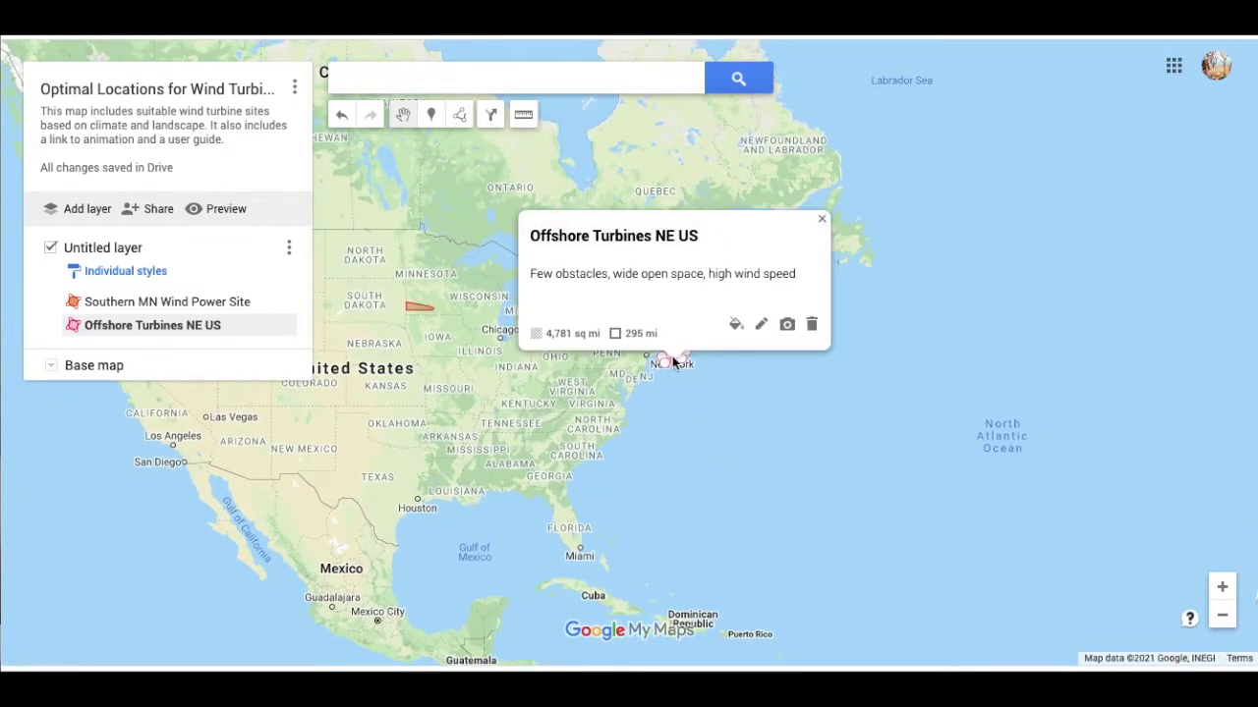
{"action": "left_click", "coordinate": [788, 328]}
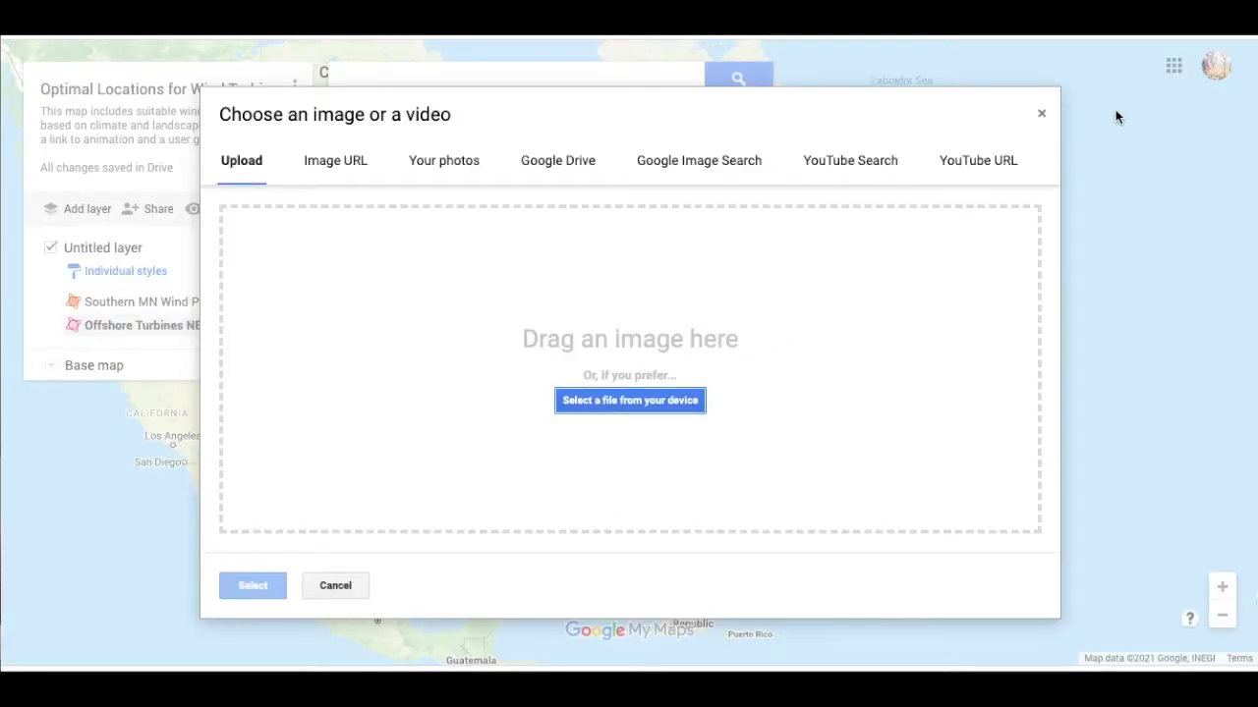
{"action": "left_click", "coordinate": [1042, 114]}
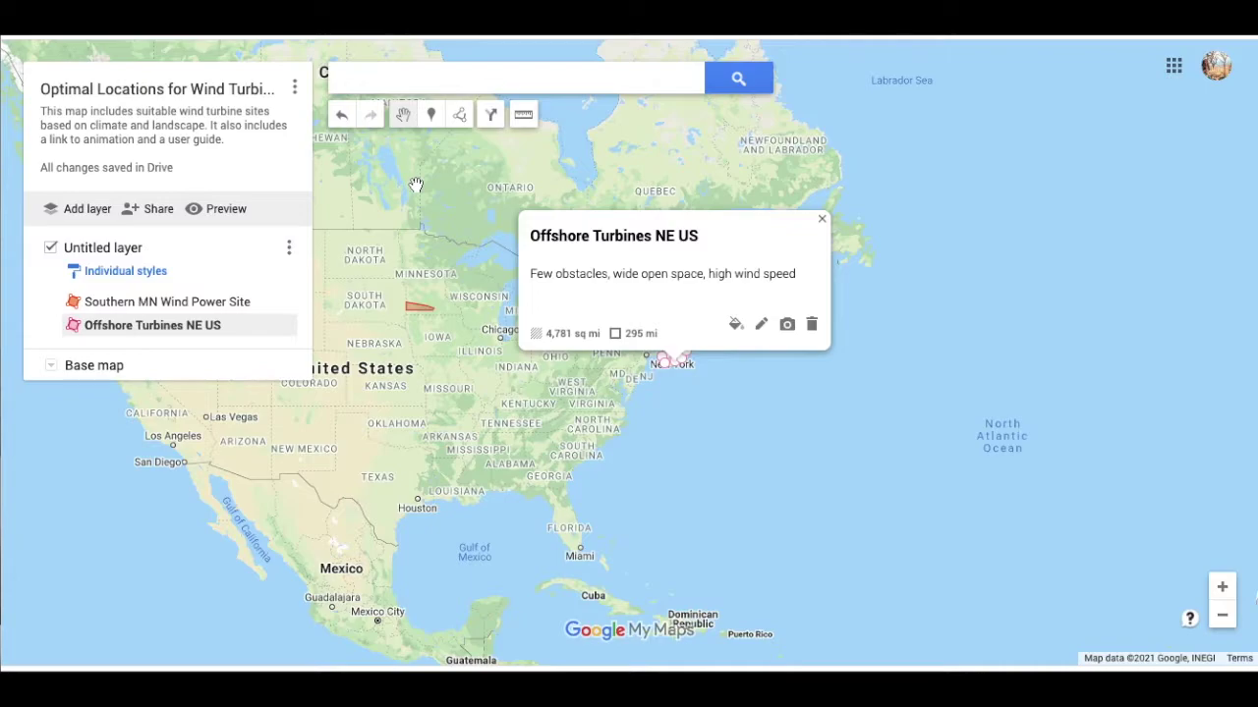
{"action": "left_click", "coordinate": [295, 88]}
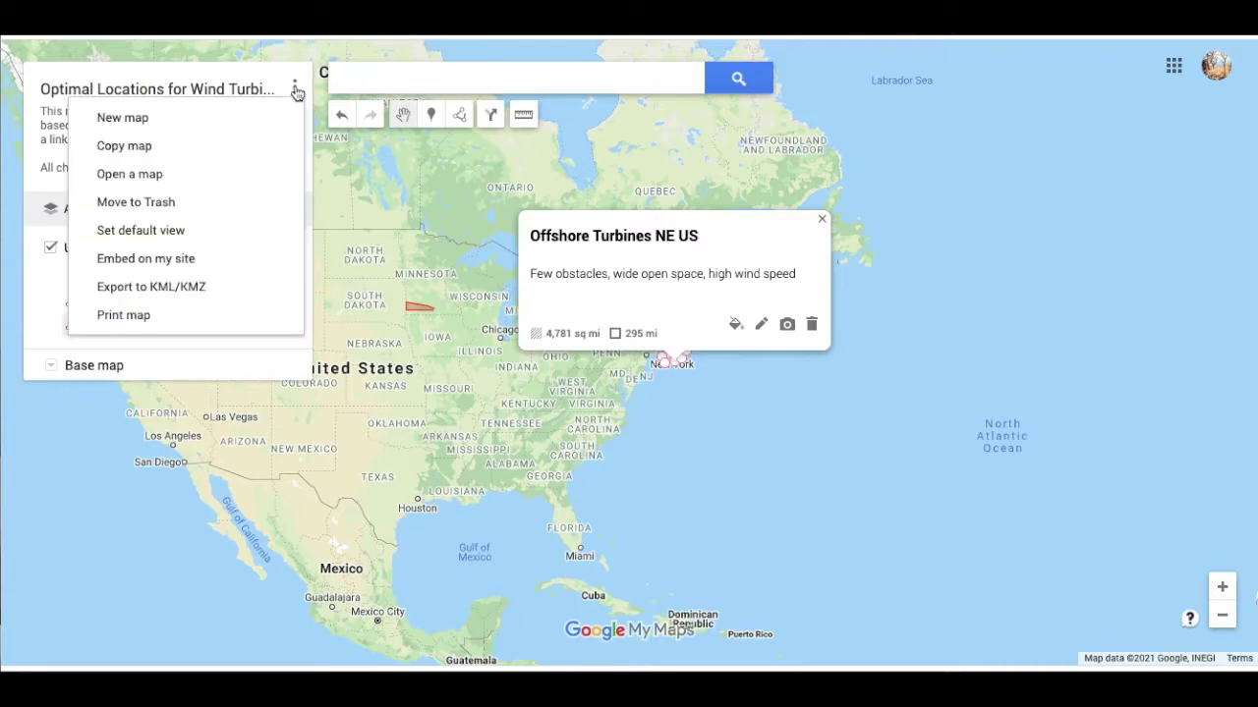
Append an 'Animation link' line under the map description, correcting the typo, and save.
{"action": "left_click", "coordinate": [237, 85]}
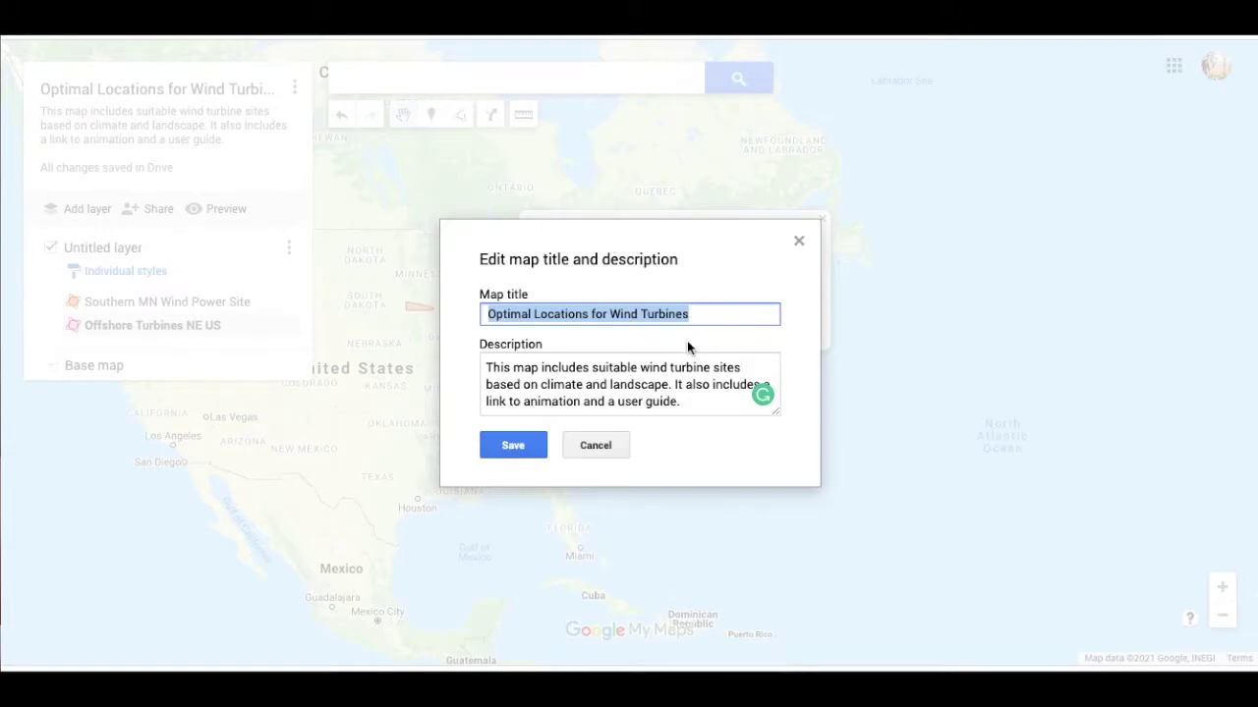
{"action": "left_click", "coordinate": [595, 445]}
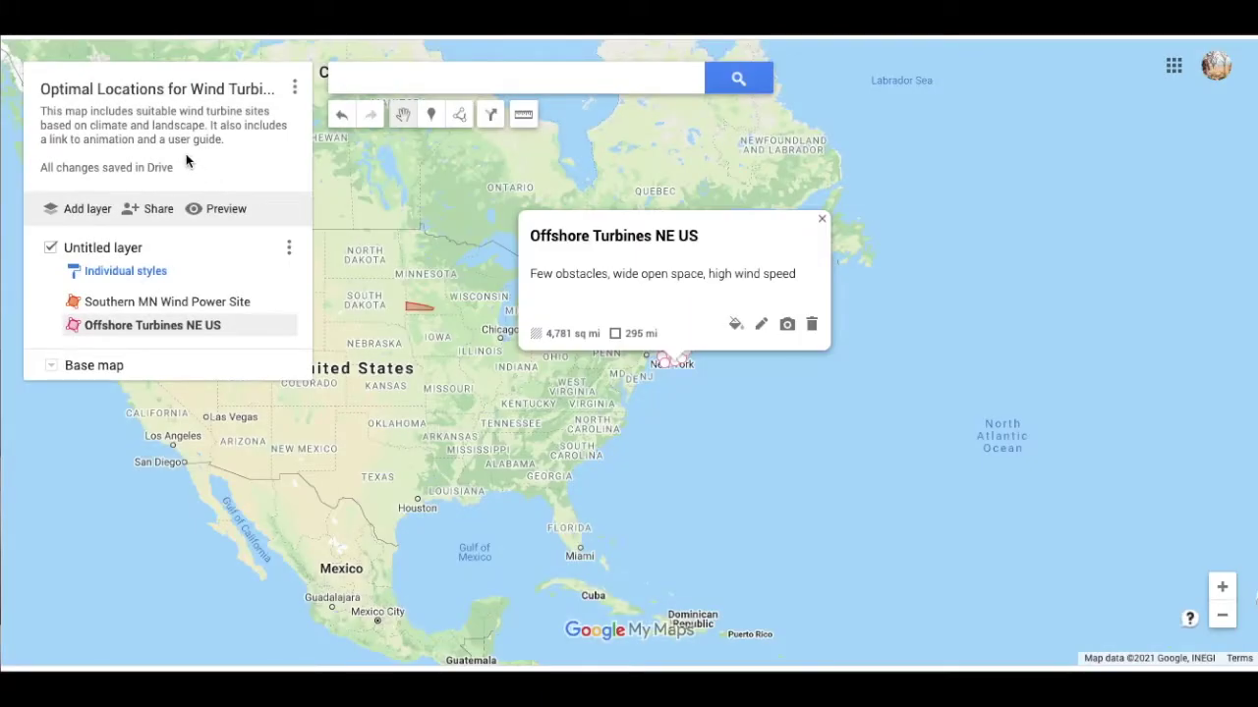
{"action": "left_click", "coordinate": [203, 91]}
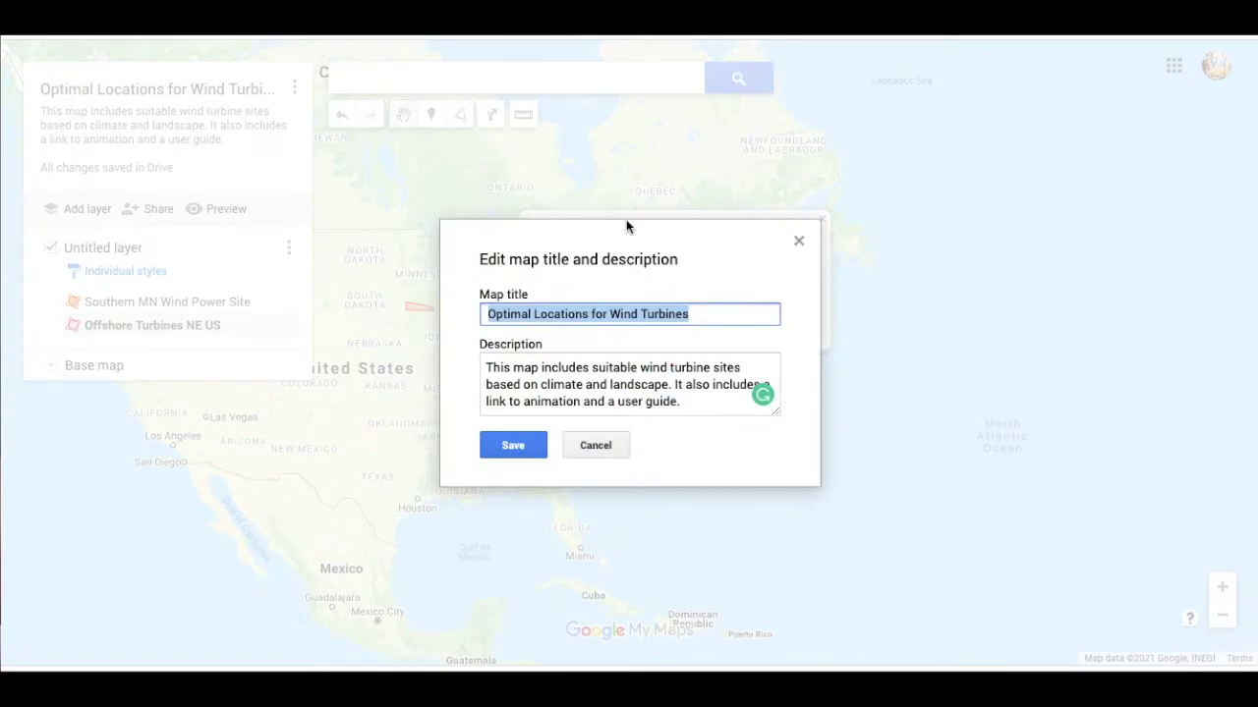
{"action": "left_click", "coordinate": [696, 396]}
{"action": "key", "text": "Return"}
{"action": "key", "text": "Return"}
{"action": "type", "text": "Animaition"}
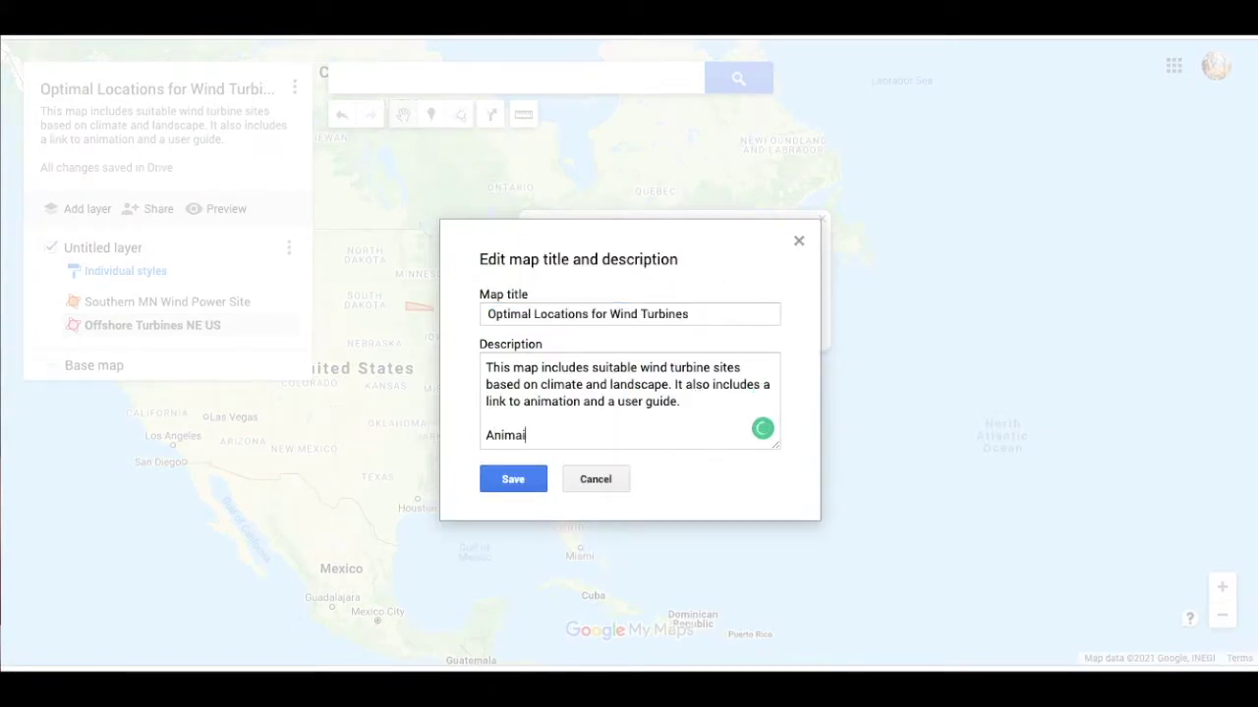
{"action": "key", "text": "BackSpace"}
{"action": "key", "text": "BackSpace"}
{"action": "type", "text": "tion link"}
{"action": "left_click", "coordinate": [518, 481]}
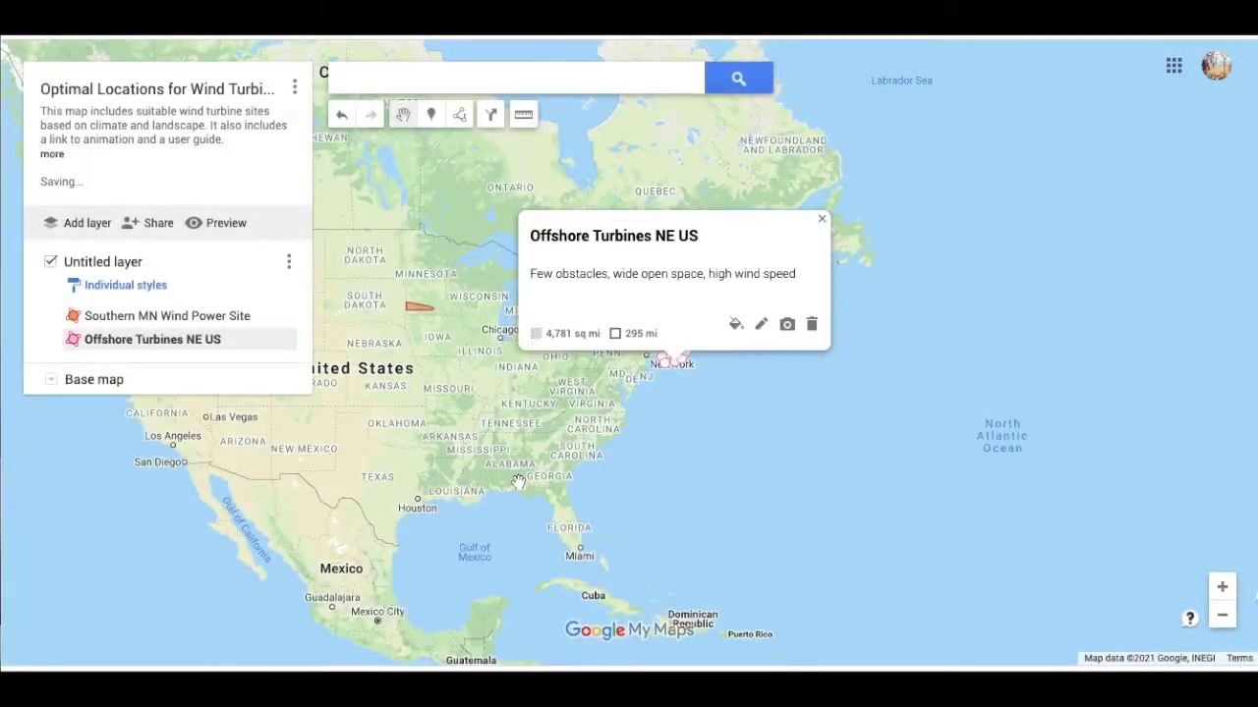
{"action": "left_click", "coordinate": [52, 153]}
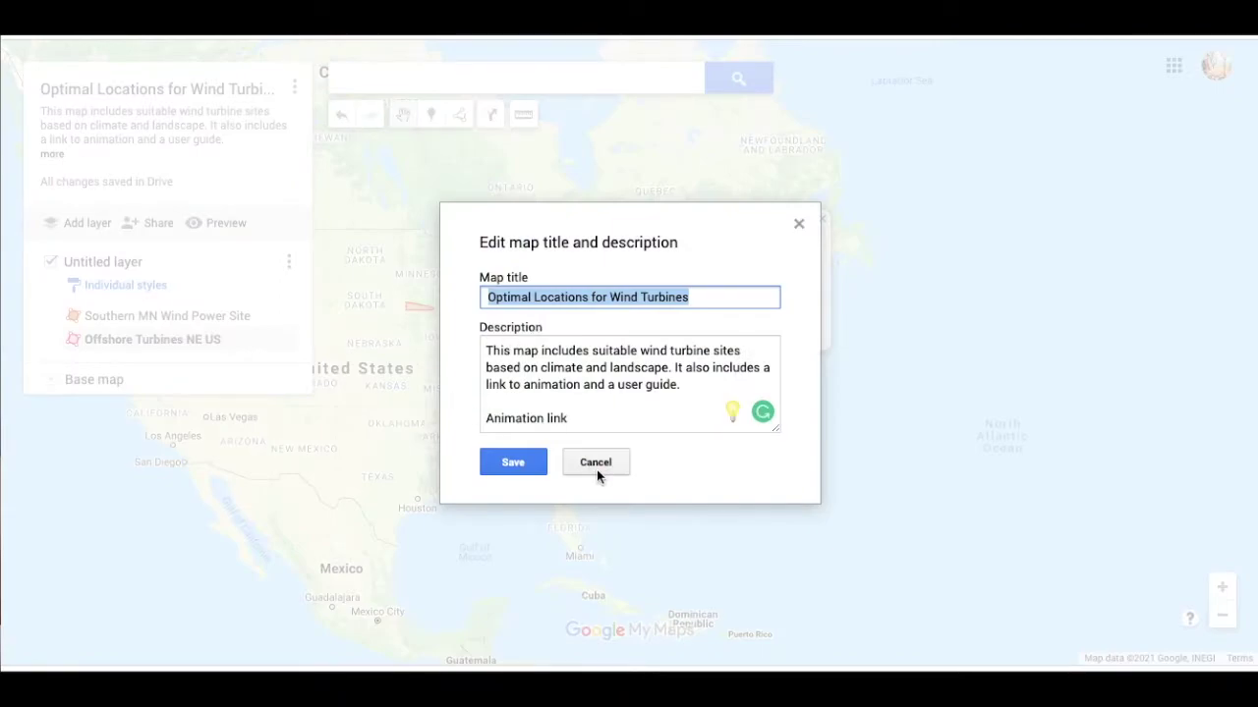
{"action": "left_click", "coordinate": [526, 462]}
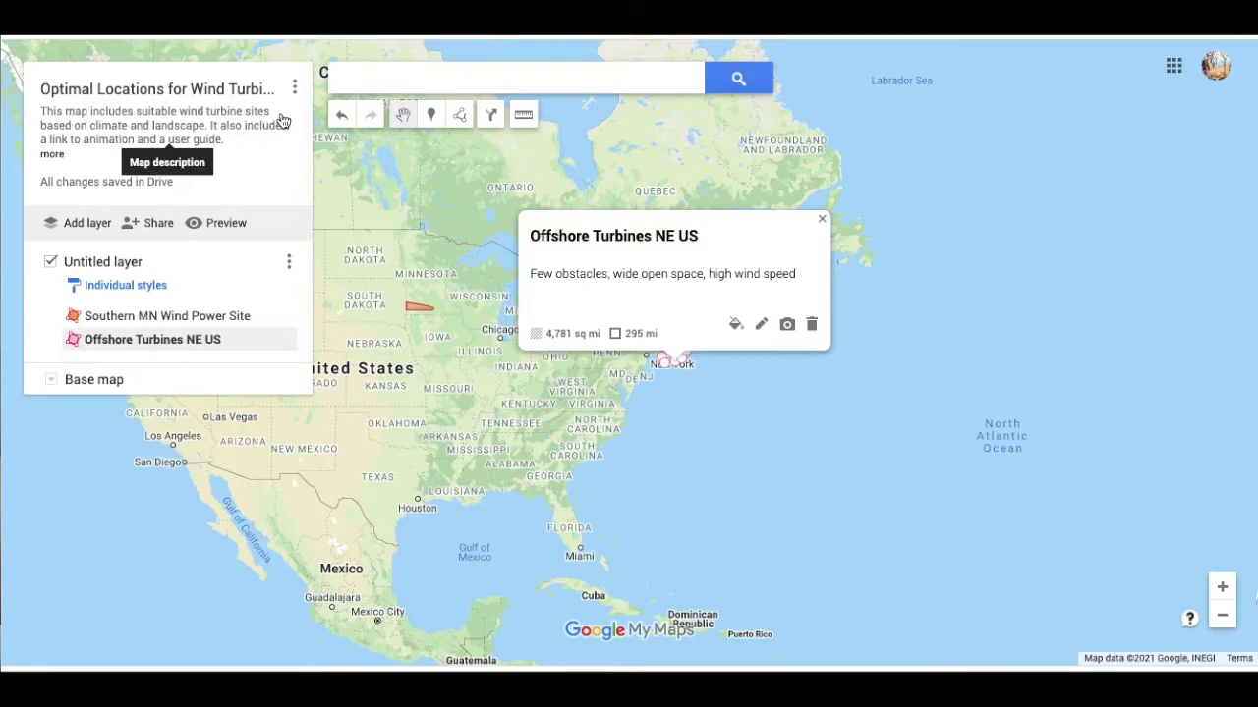
Add a 'Guide link' line after 'Animation link' in the description, save, and close the offshore card.
{"action": "left_click", "coordinate": [239, 91]}
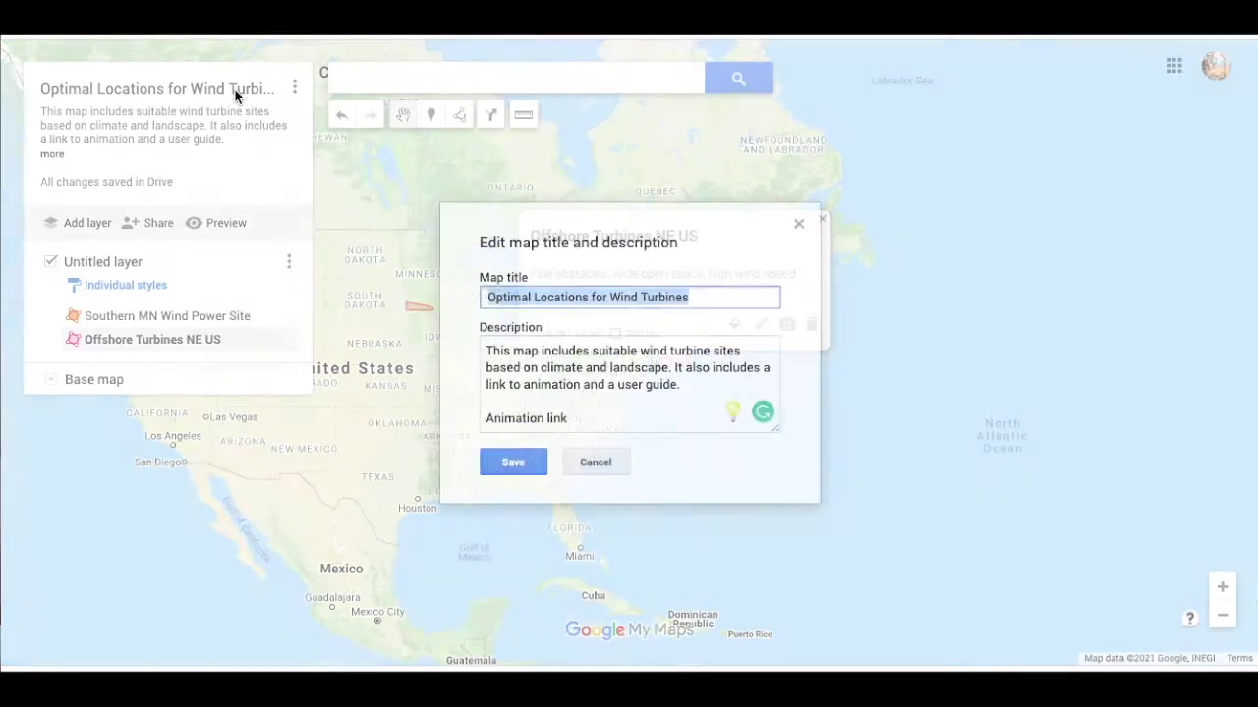
{"action": "left_click", "coordinate": [569, 418]}
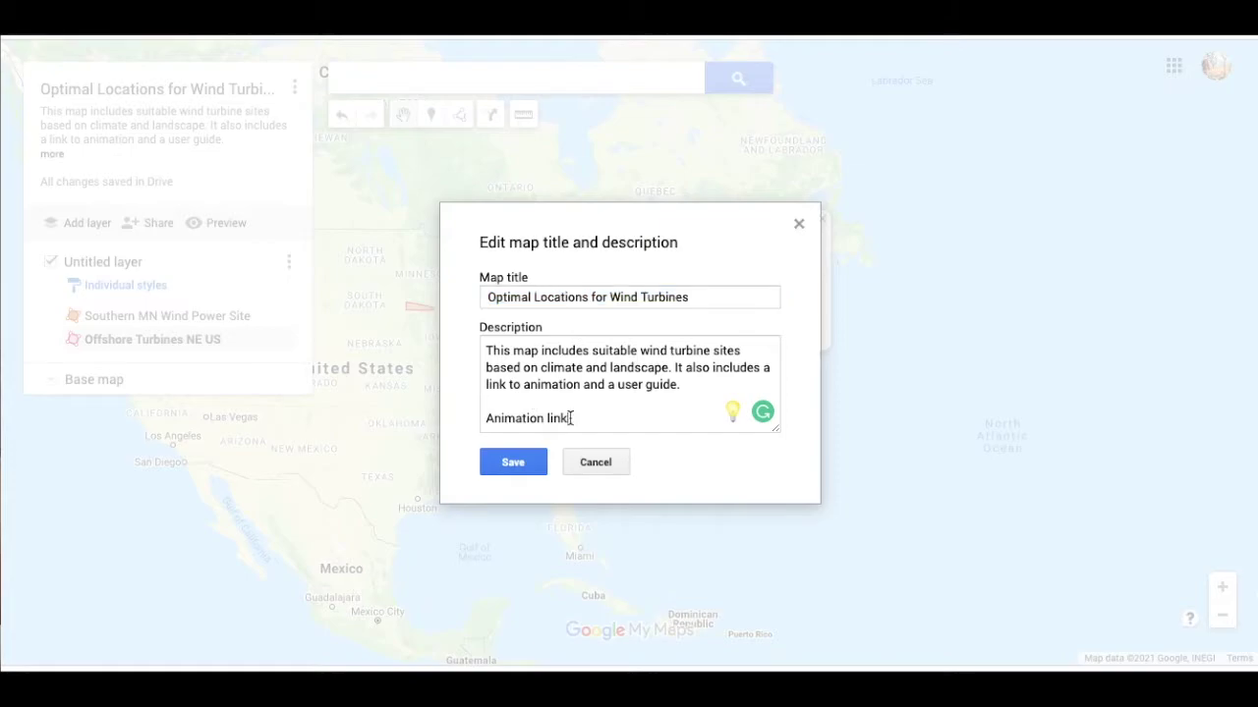
{"action": "key", "text": "Return"}
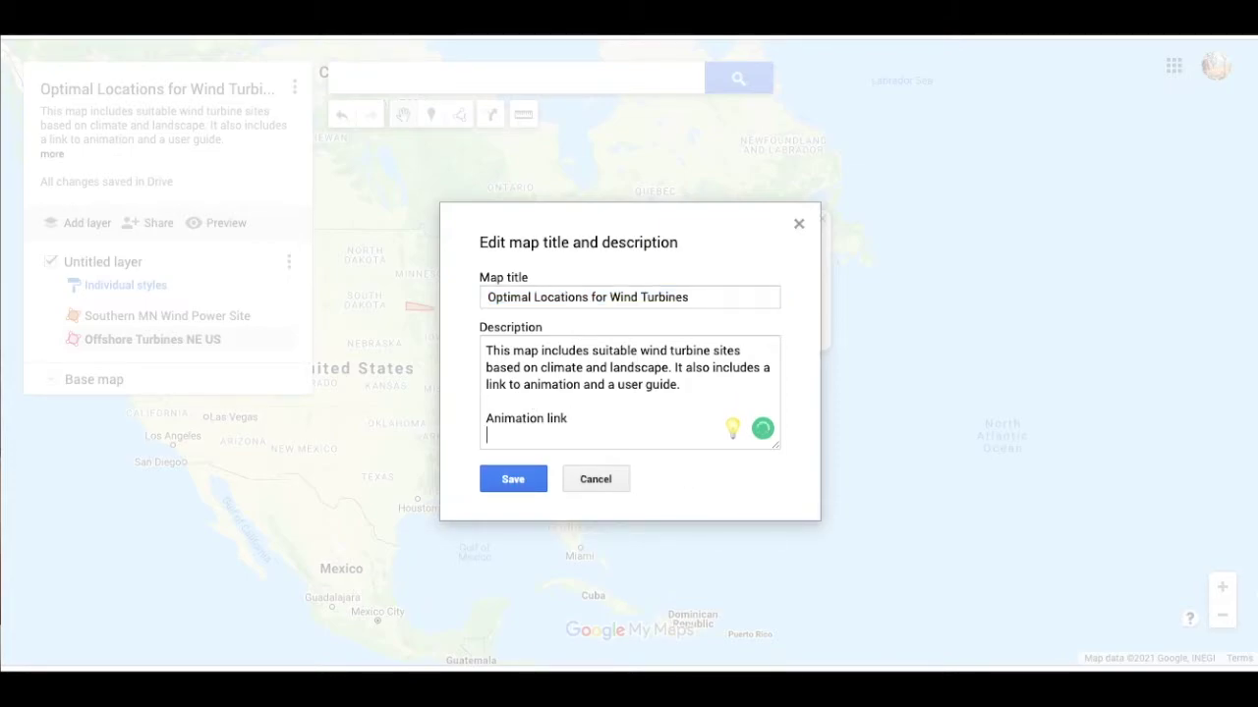
{"action": "type", "text": "Guide link"}
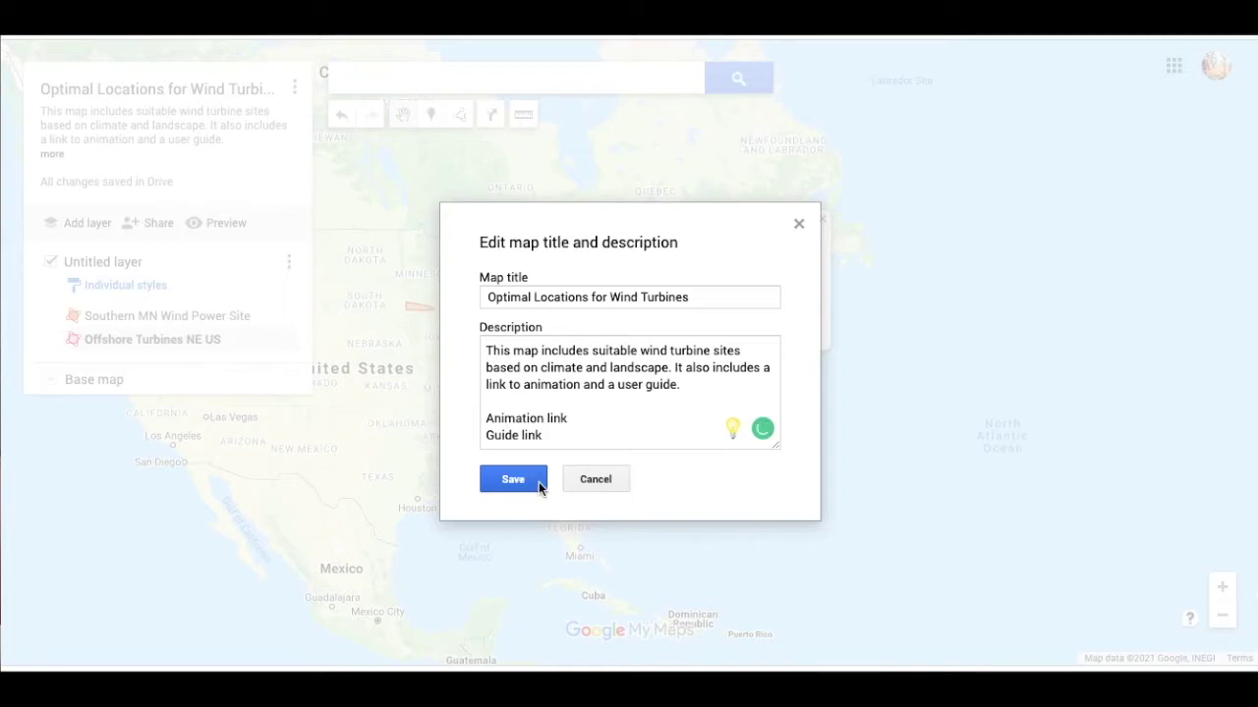
{"action": "left_click", "coordinate": [510, 481]}
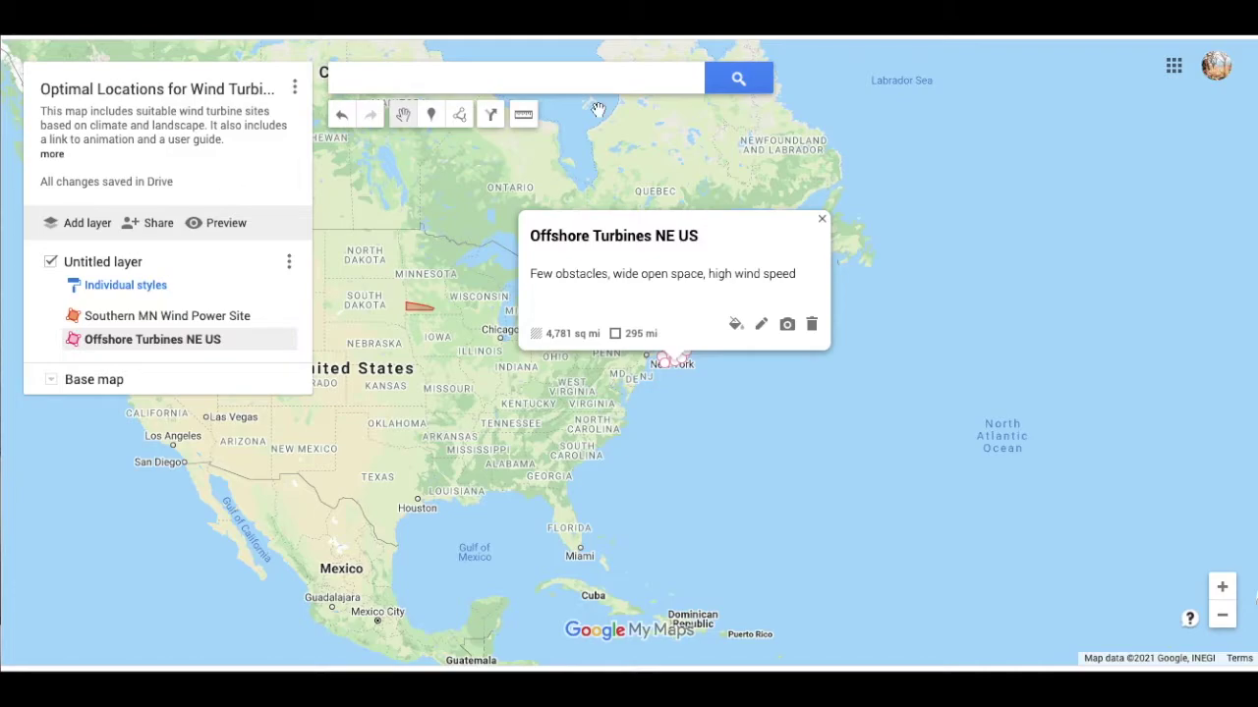
{"action": "left_click", "coordinate": [822, 220]}
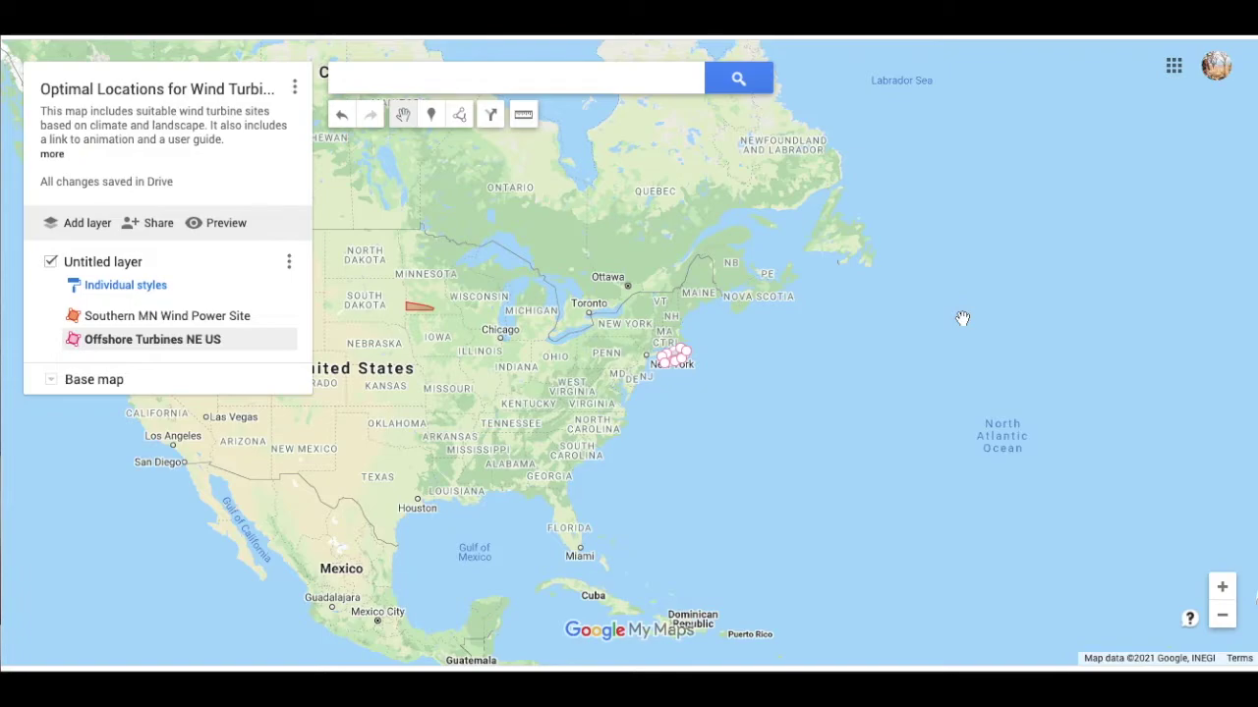
Zoom in on the Great Lakes and Northeast US.
{"action": "scroll", "coordinate": [953, 452], "scroll_direction": "up", "scroll_amount": 2}
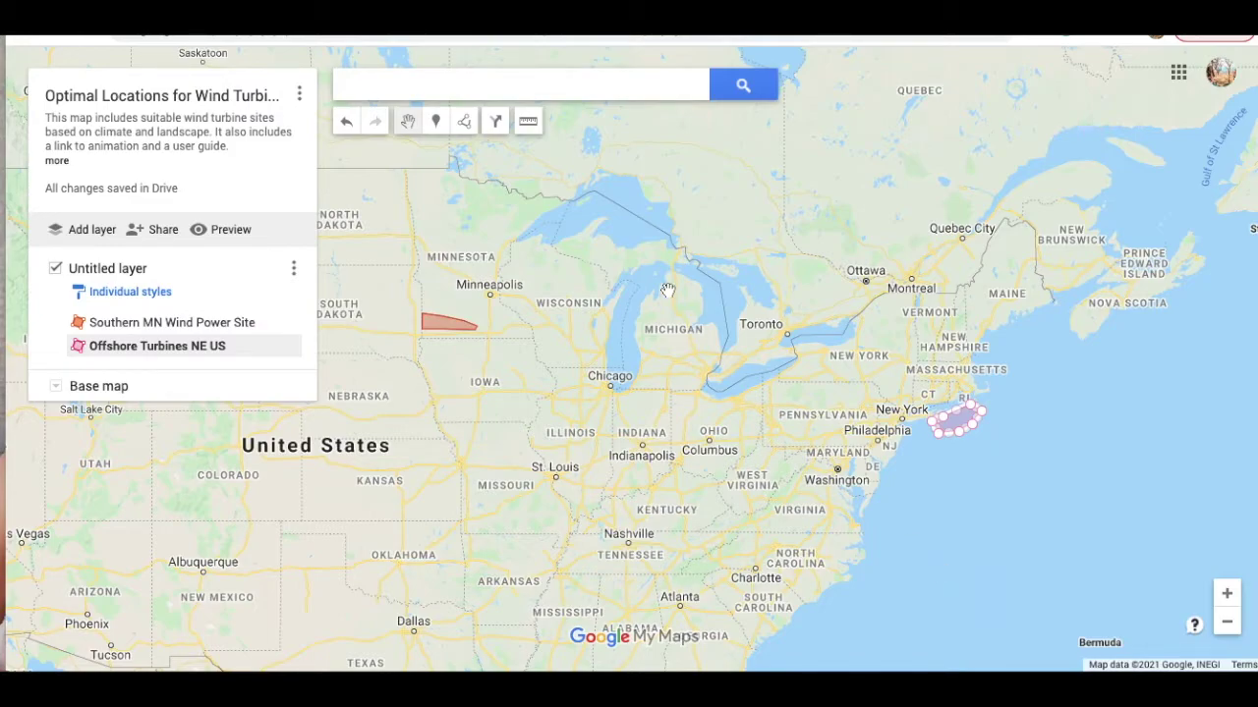
Enable link sharing so anyone with the link can view the map, and copy the link.
{"action": "left_click", "coordinate": [155, 230]}
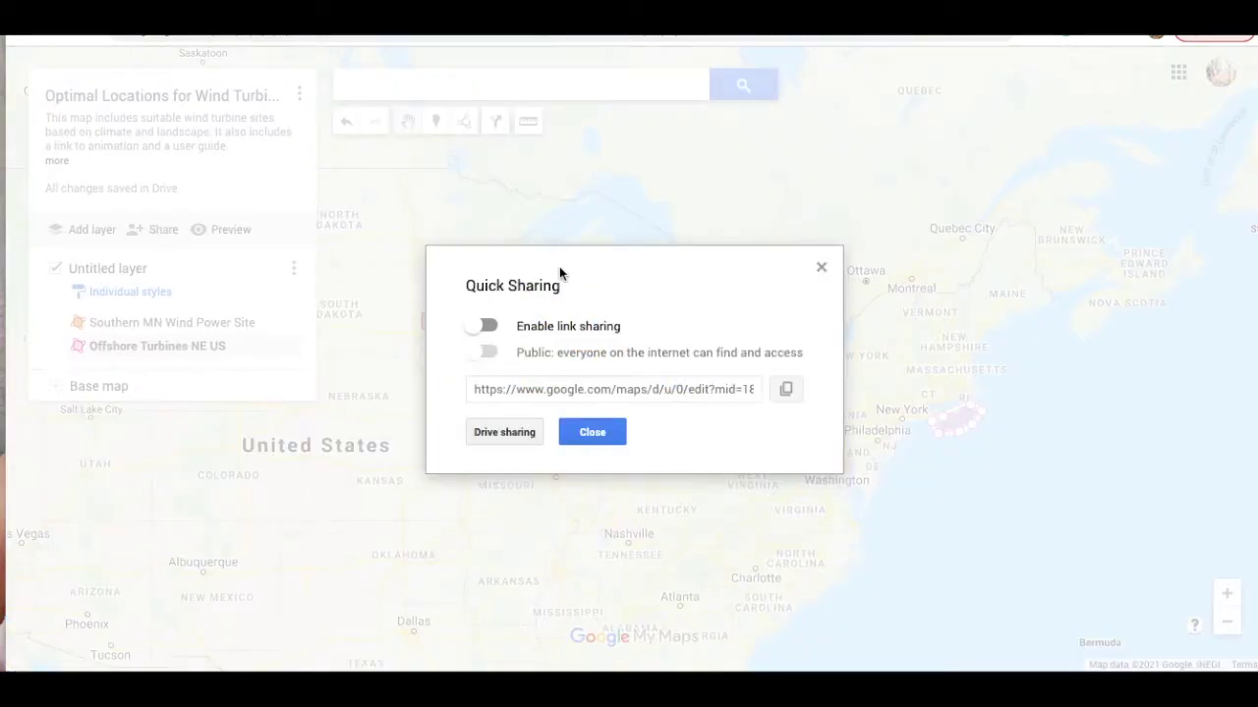
{"action": "left_click", "coordinate": [484, 326]}
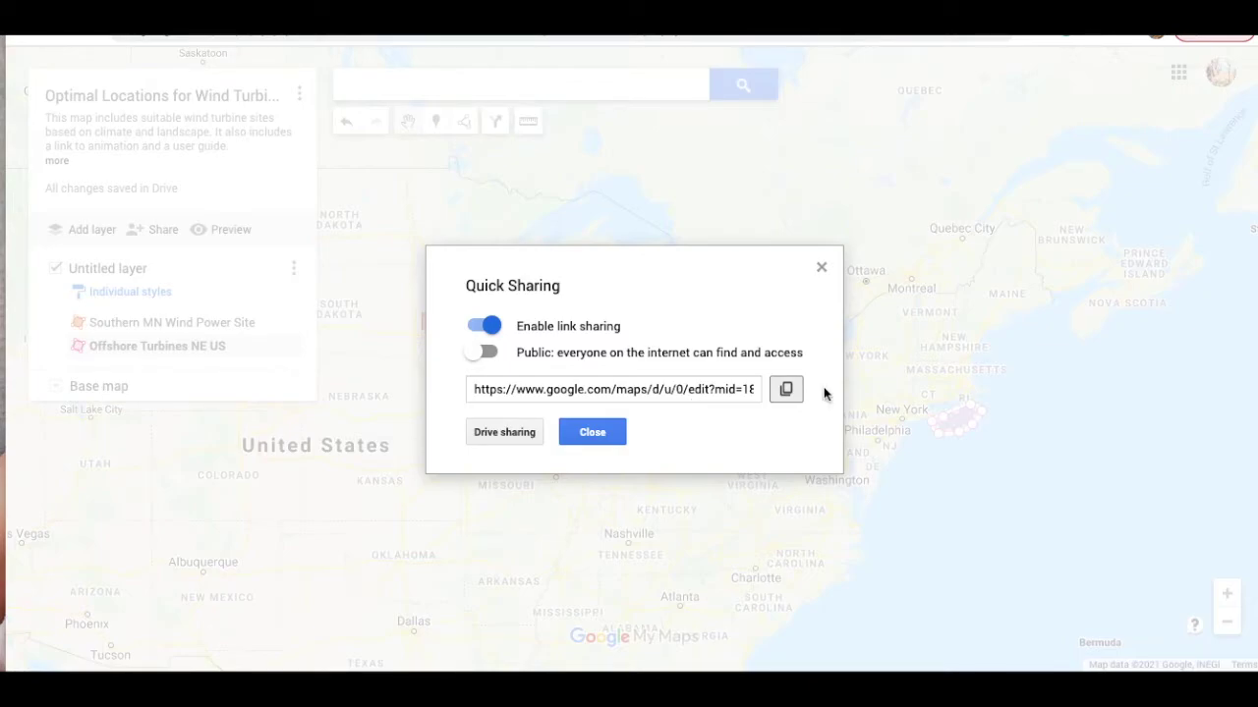
{"action": "left_click", "coordinate": [786, 392]}
{"action": "left_click", "coordinate": [504, 434]}
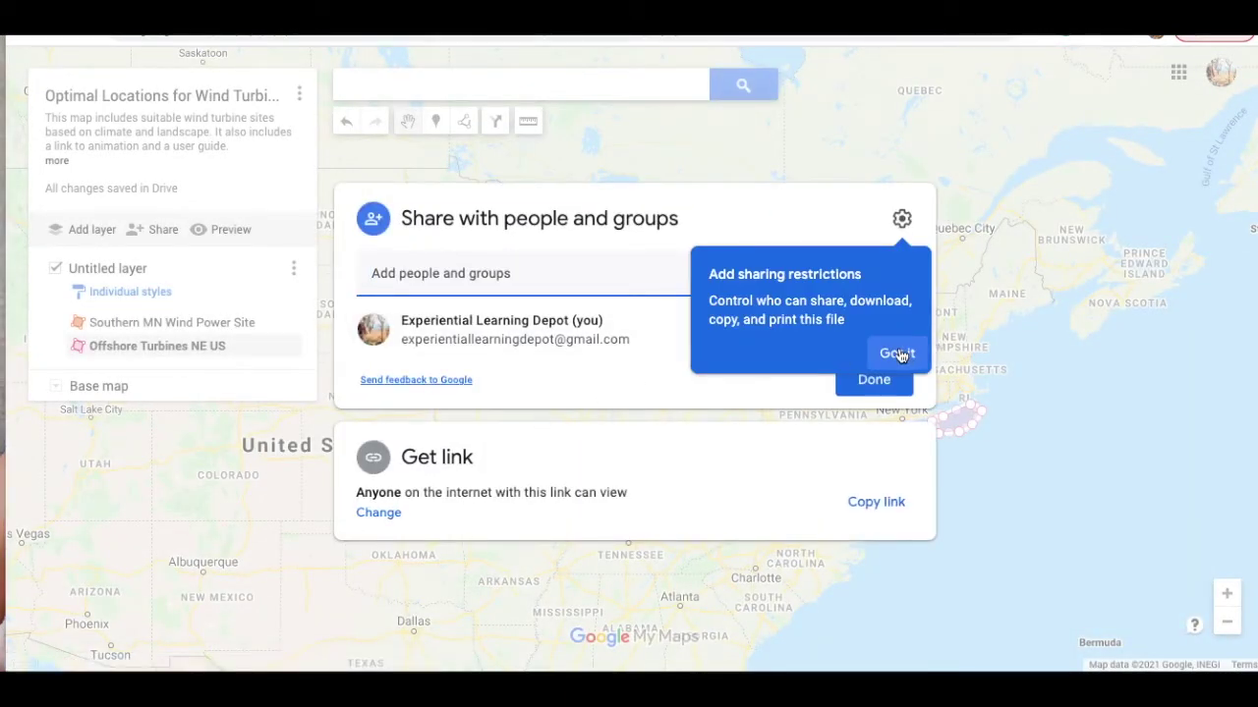
{"action": "left_click", "coordinate": [897, 353]}
{"action": "mouse_move", "coordinate": [726, 341]}
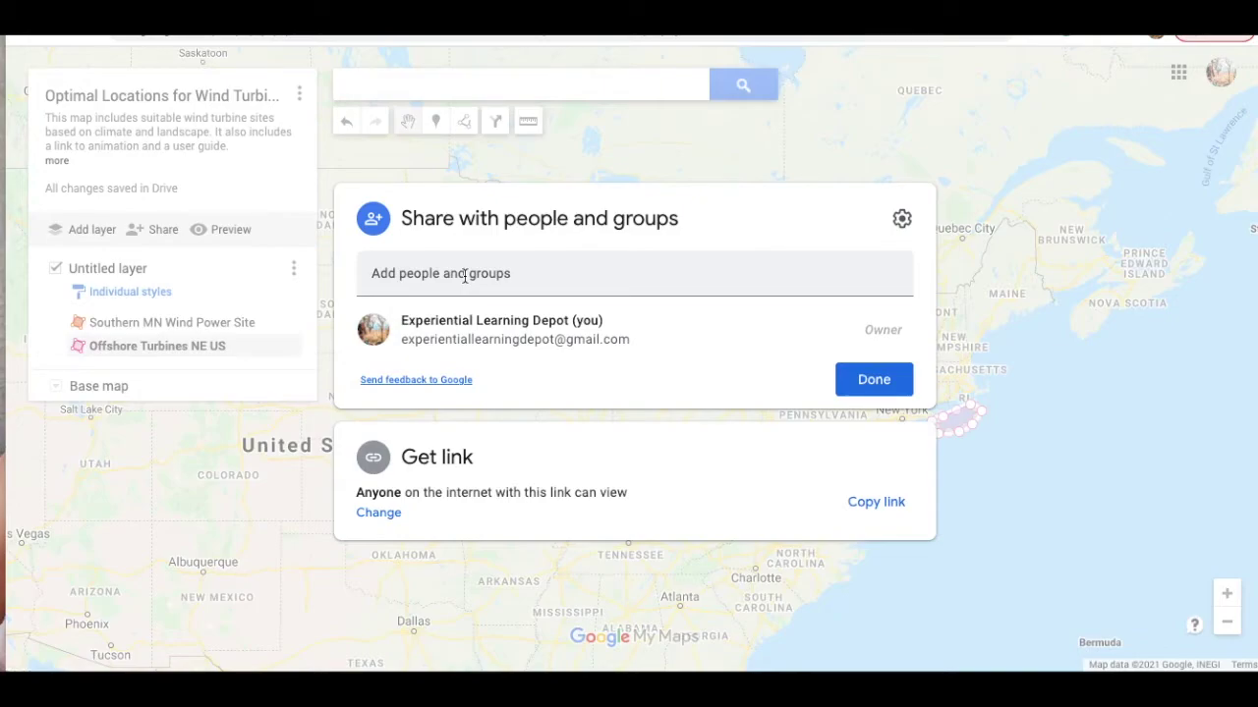
{"action": "left_click", "coordinate": [863, 389]}
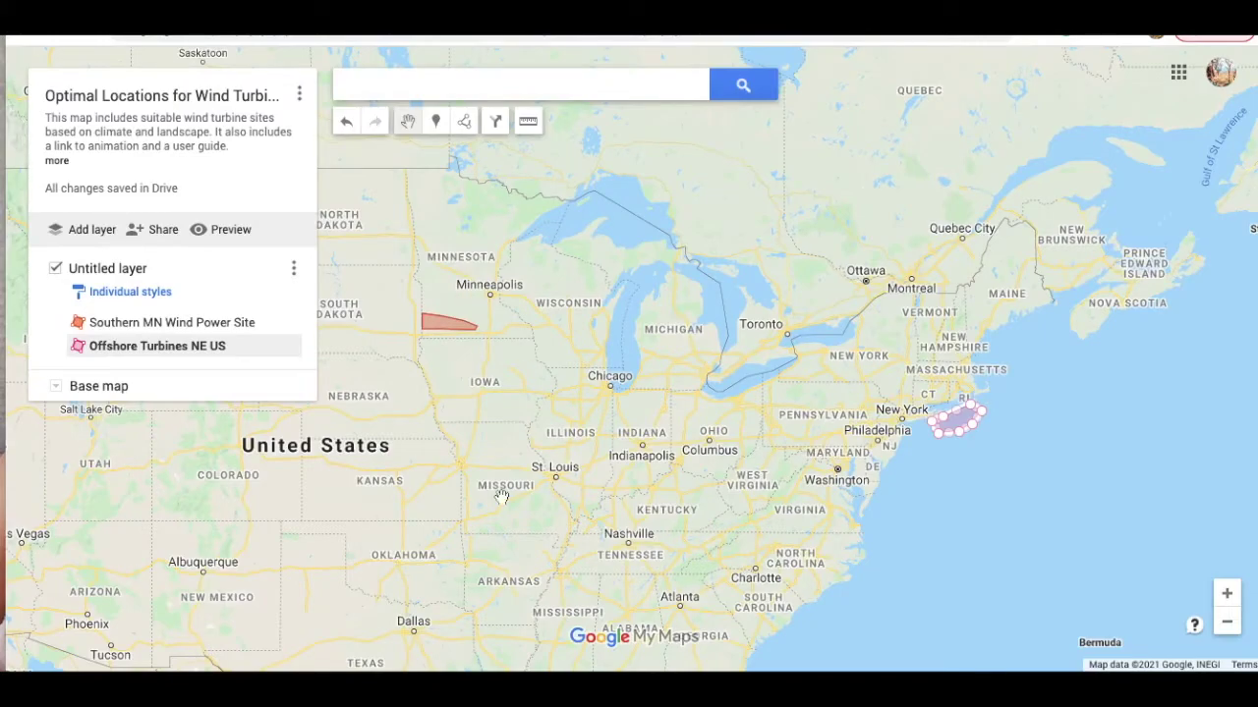
Switch the map's Quick Sharing to Public so anyone online can find it.
{"action": "left_click", "coordinate": [138, 236]}
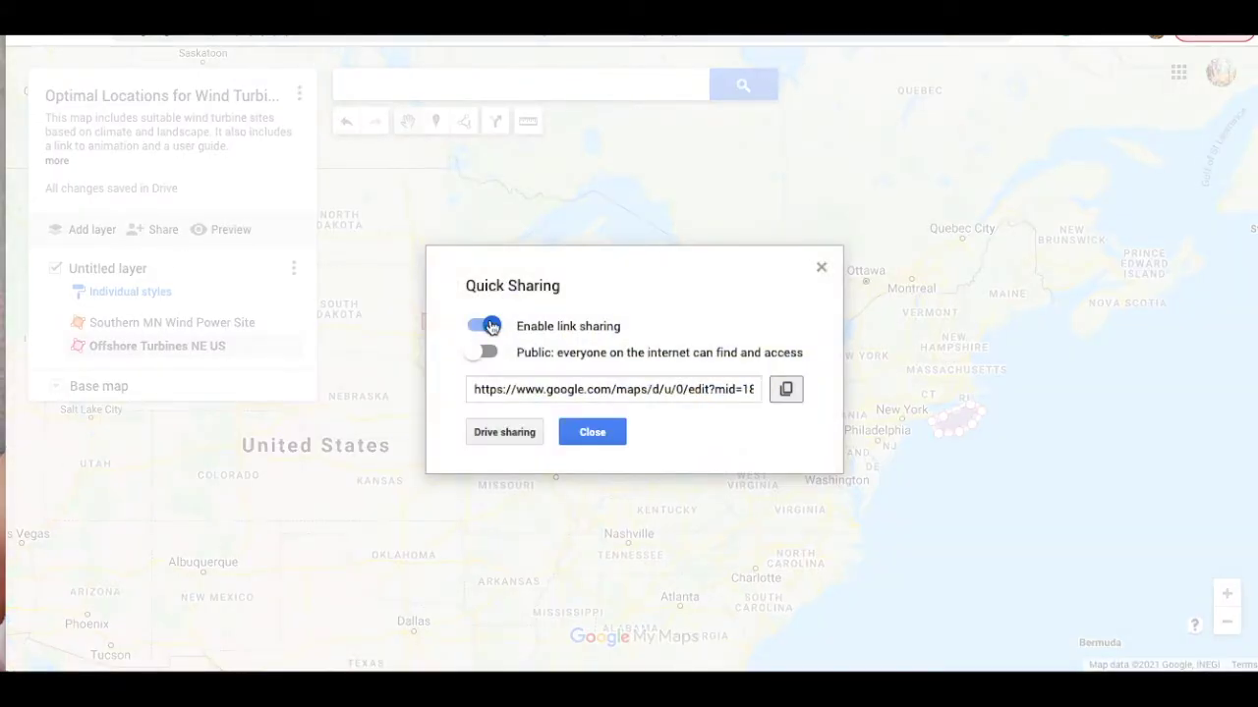
{"action": "left_click", "coordinate": [476, 354]}
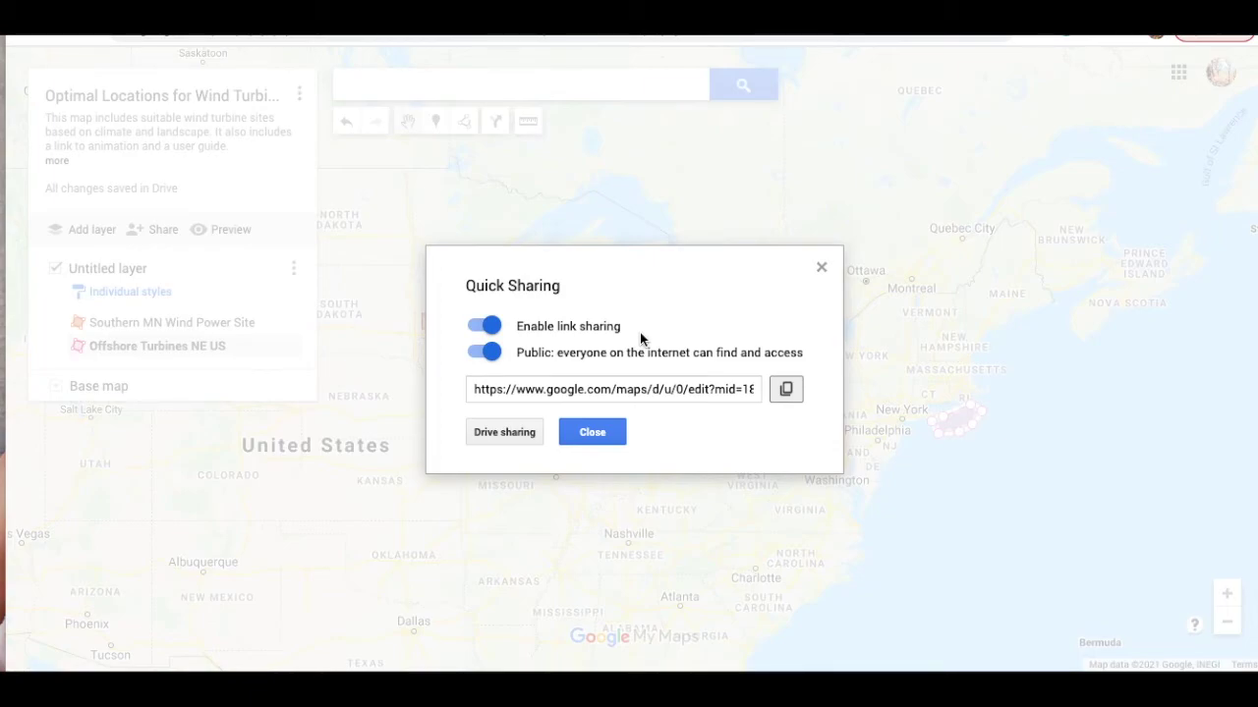
{"action": "left_click", "coordinate": [601, 432]}
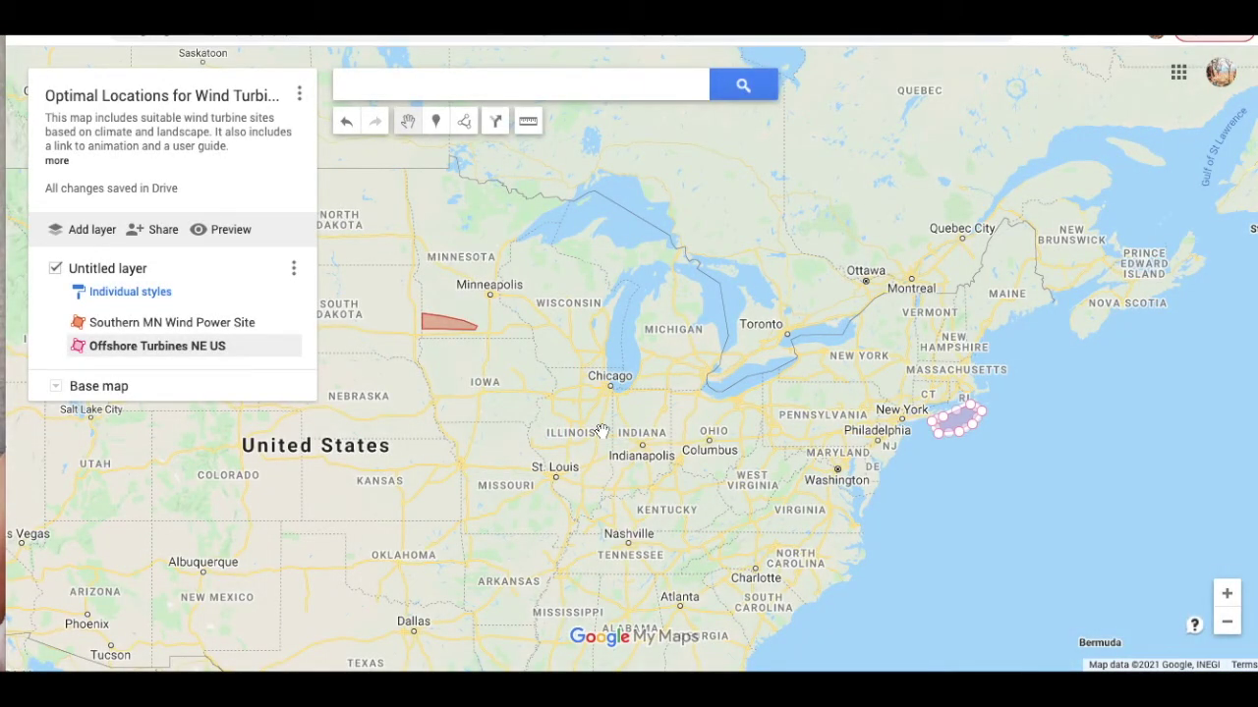